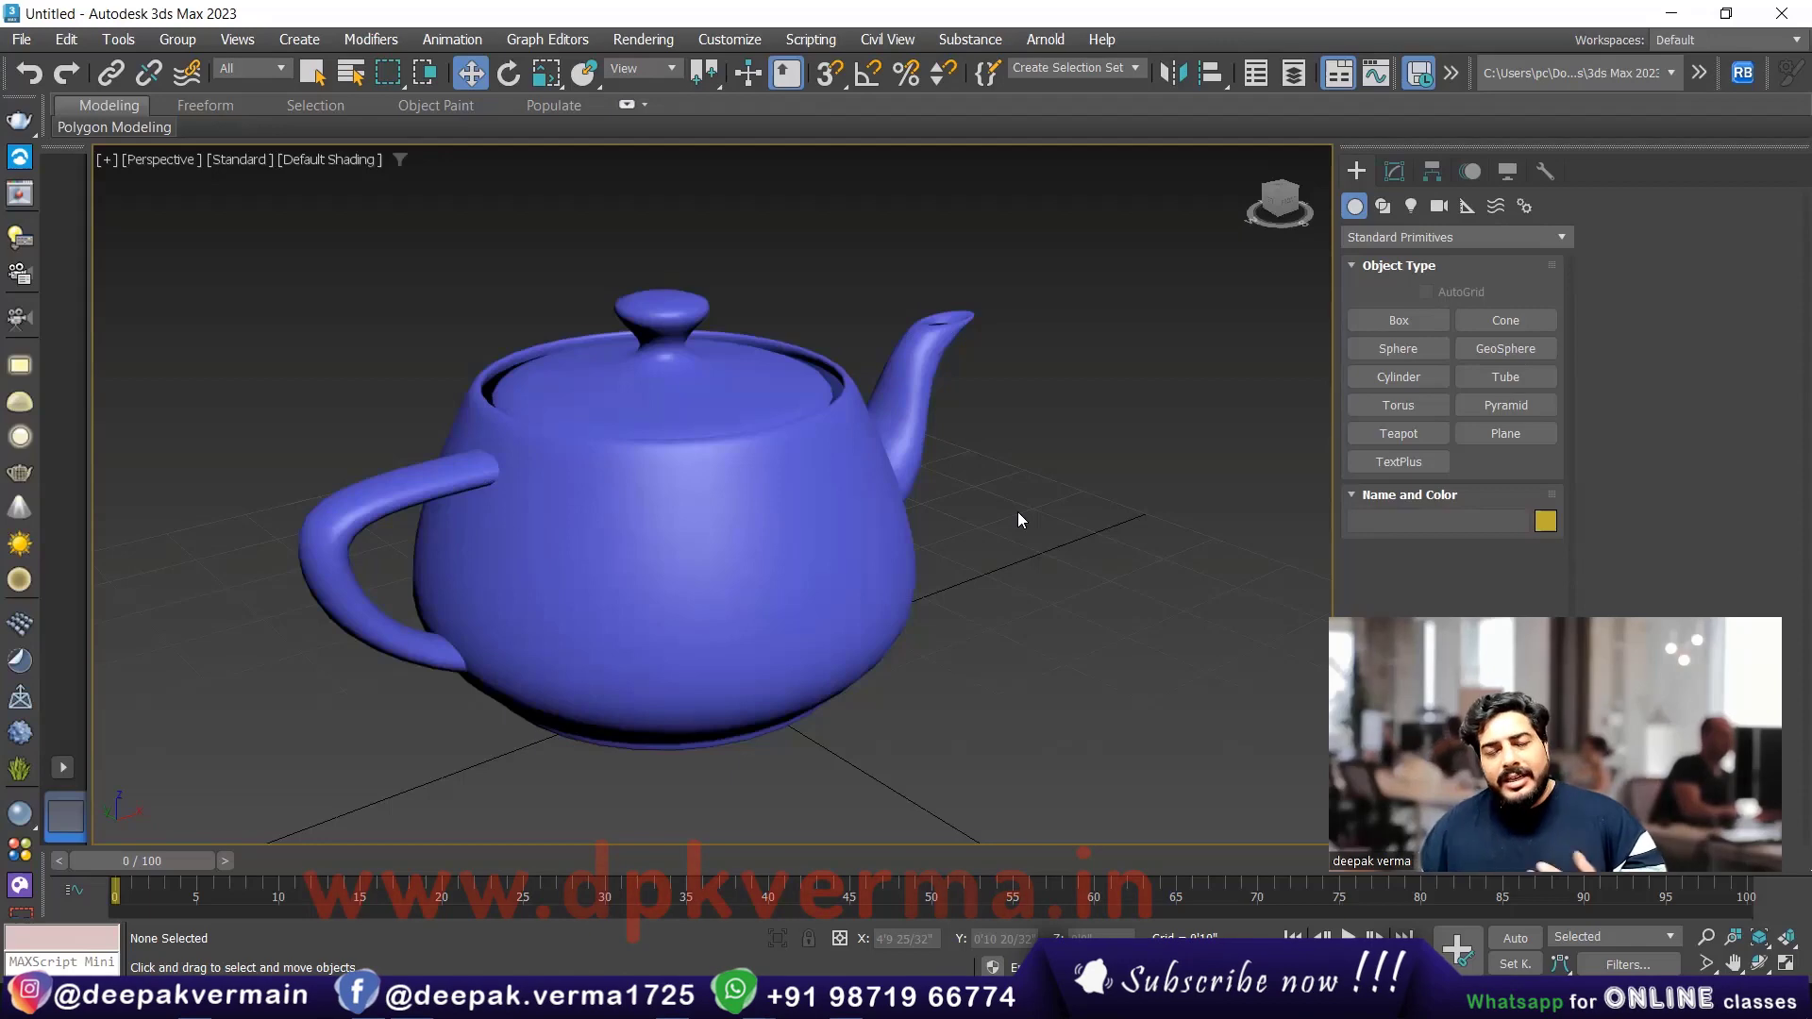
Select Teapot001 in the Perspective viewport
left_click(740, 627)
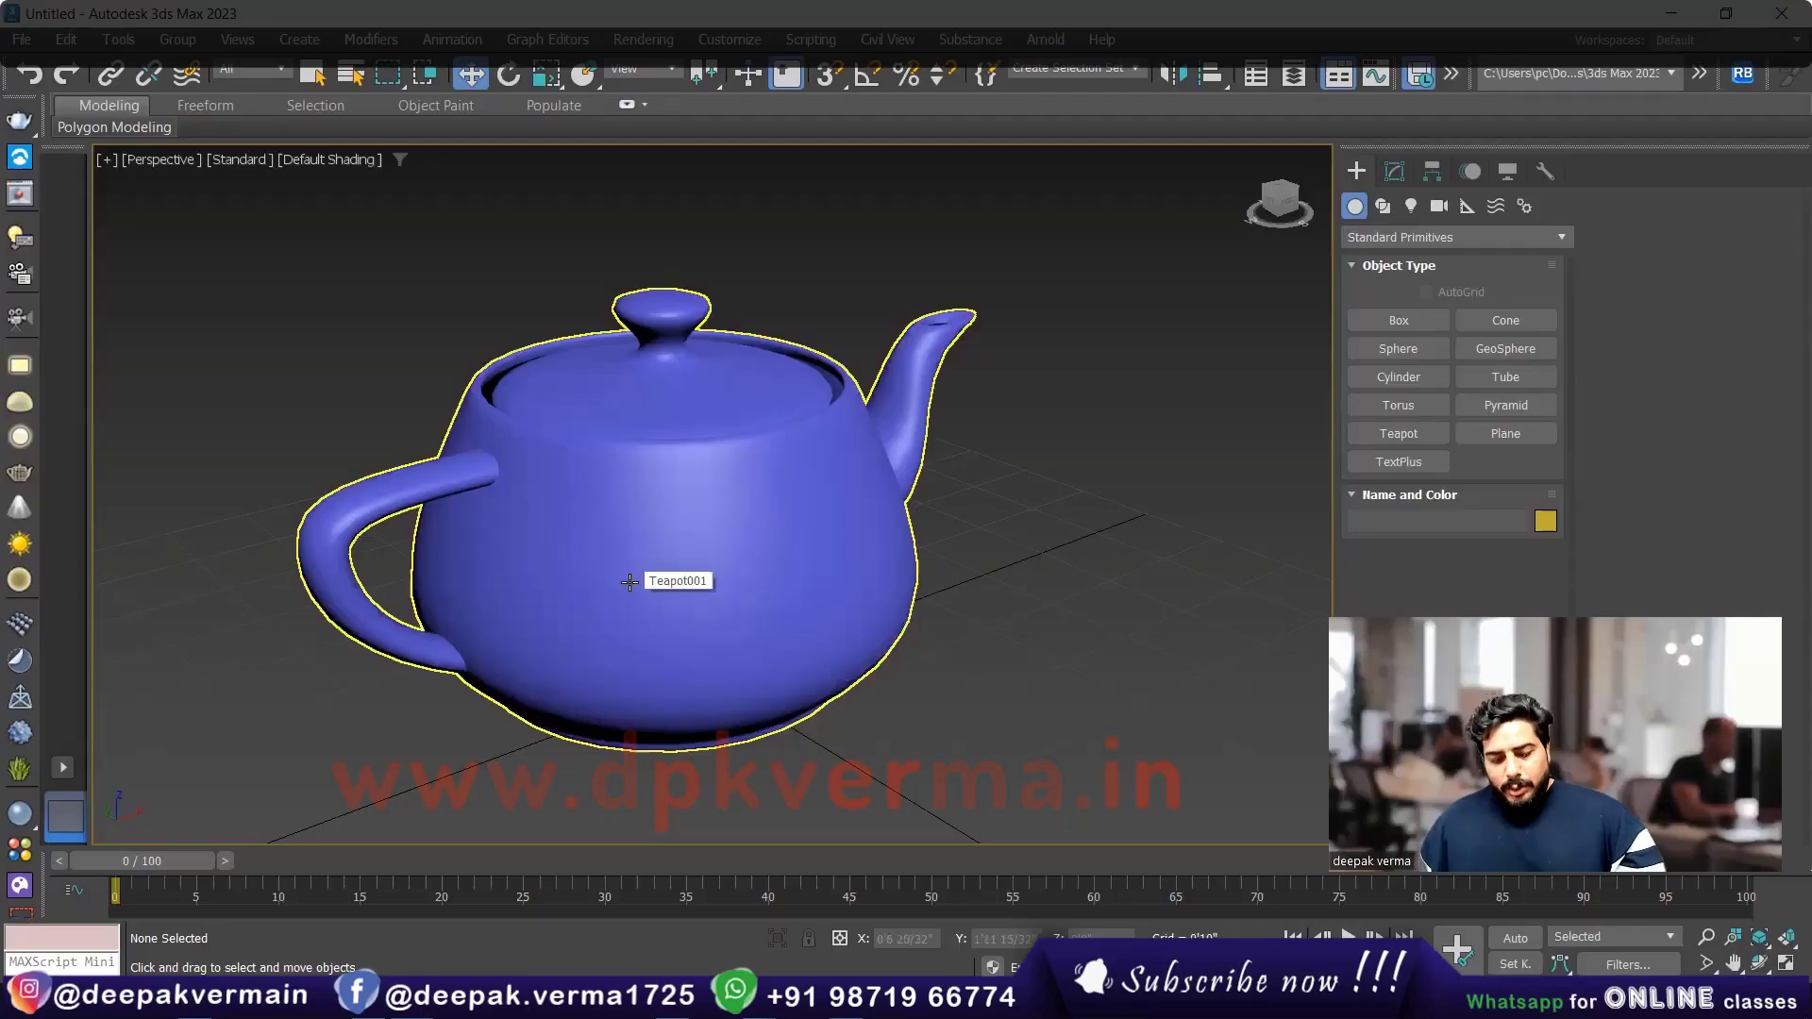
Freeze the selected blue teapot with Freeze Selection so it turns grey
left_click(629, 582)
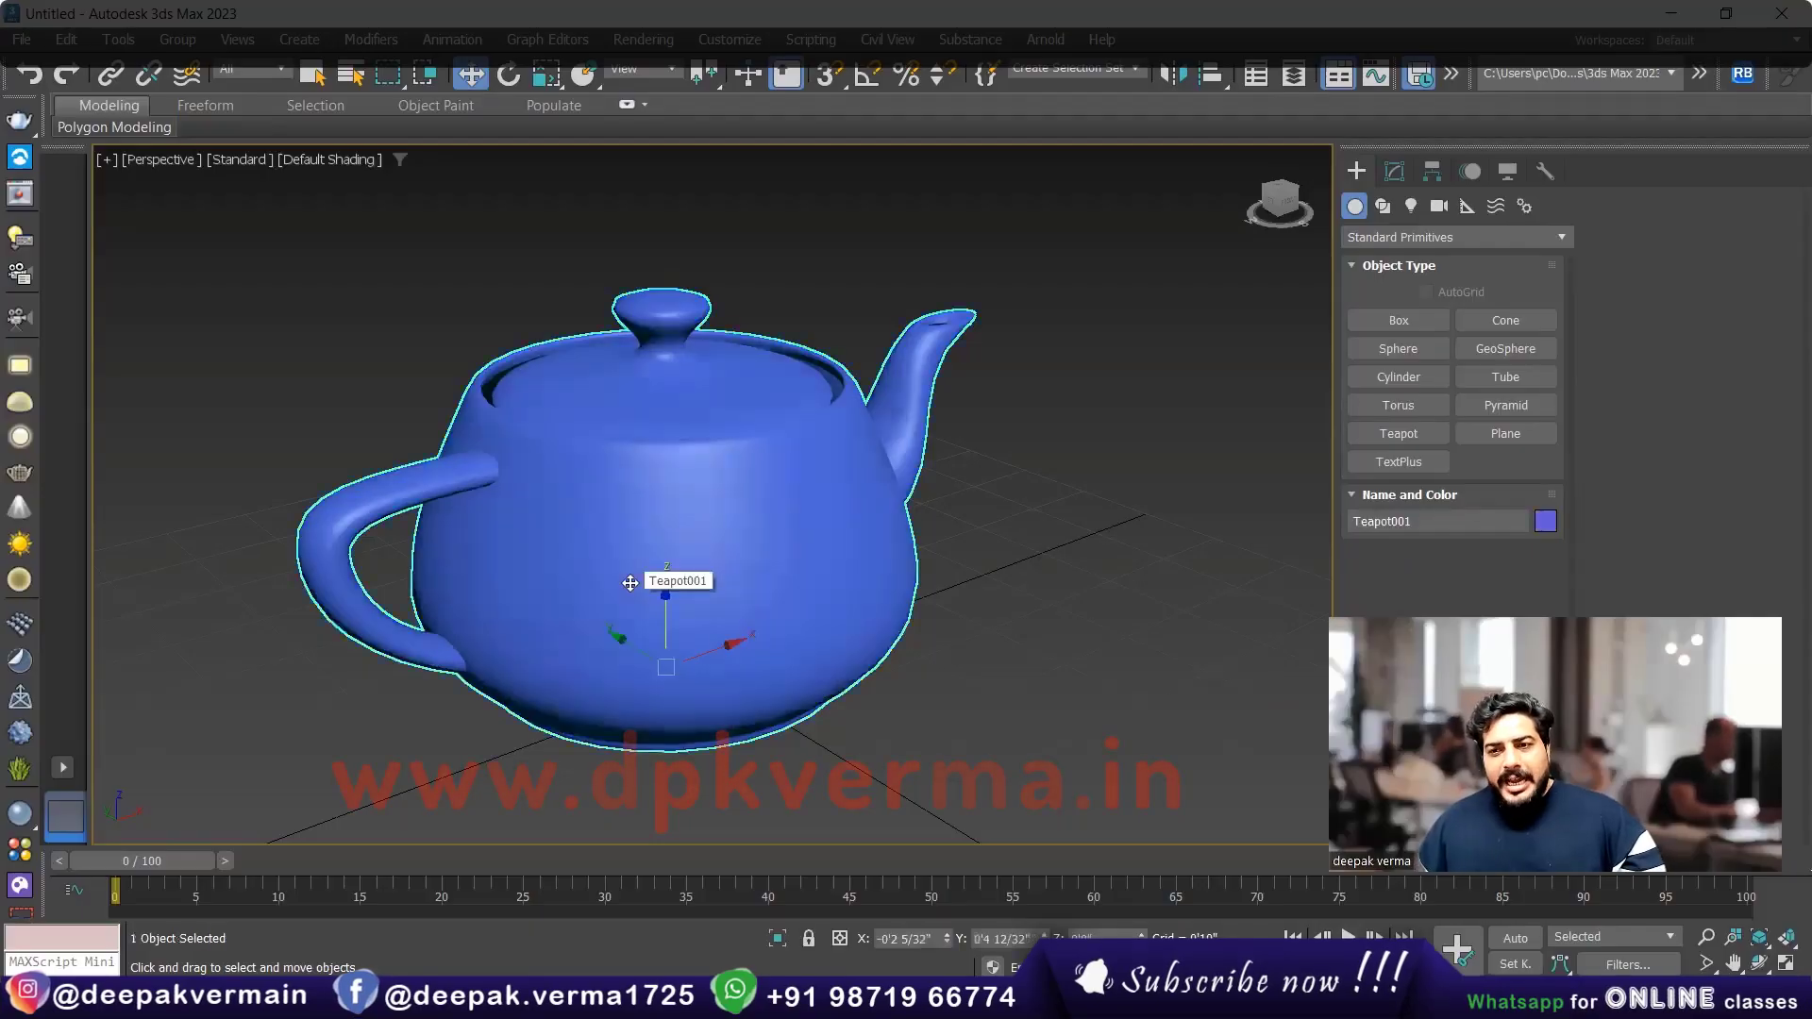
scroll(630, 582, "down", 3)
scroll(545, 557, "down", 3)
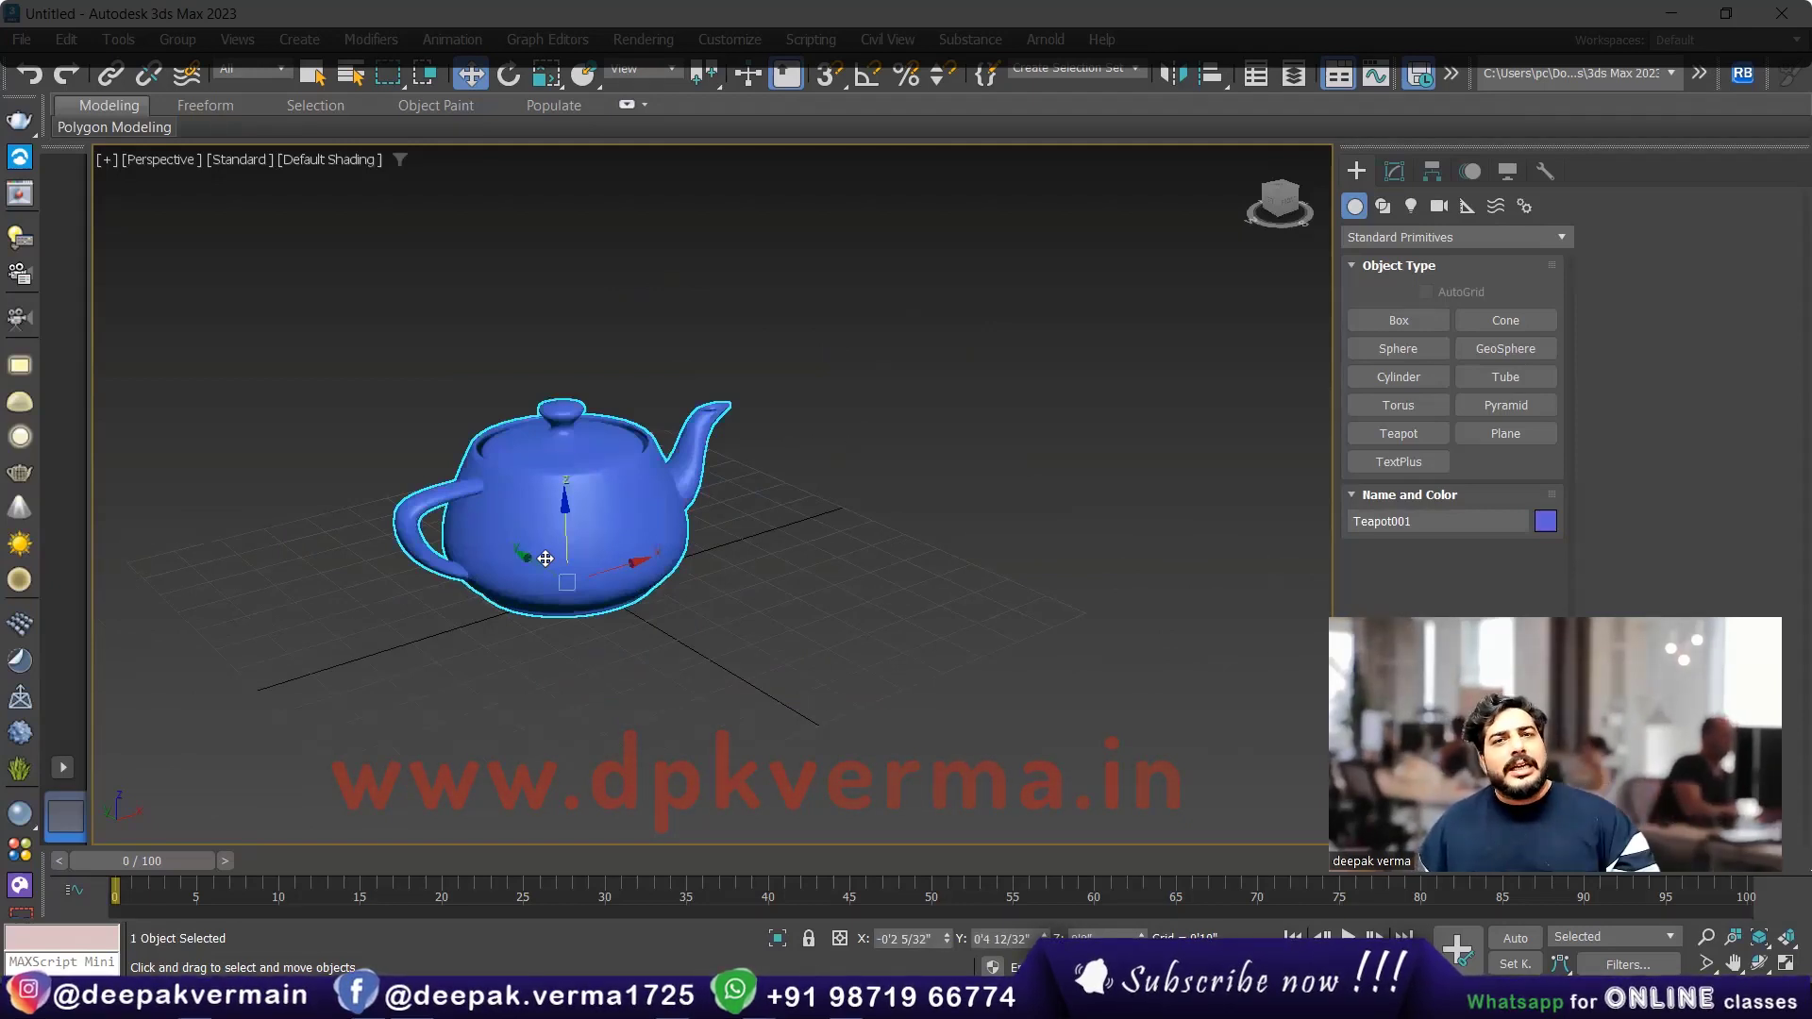
left_click(736, 672)
left_click(587, 525)
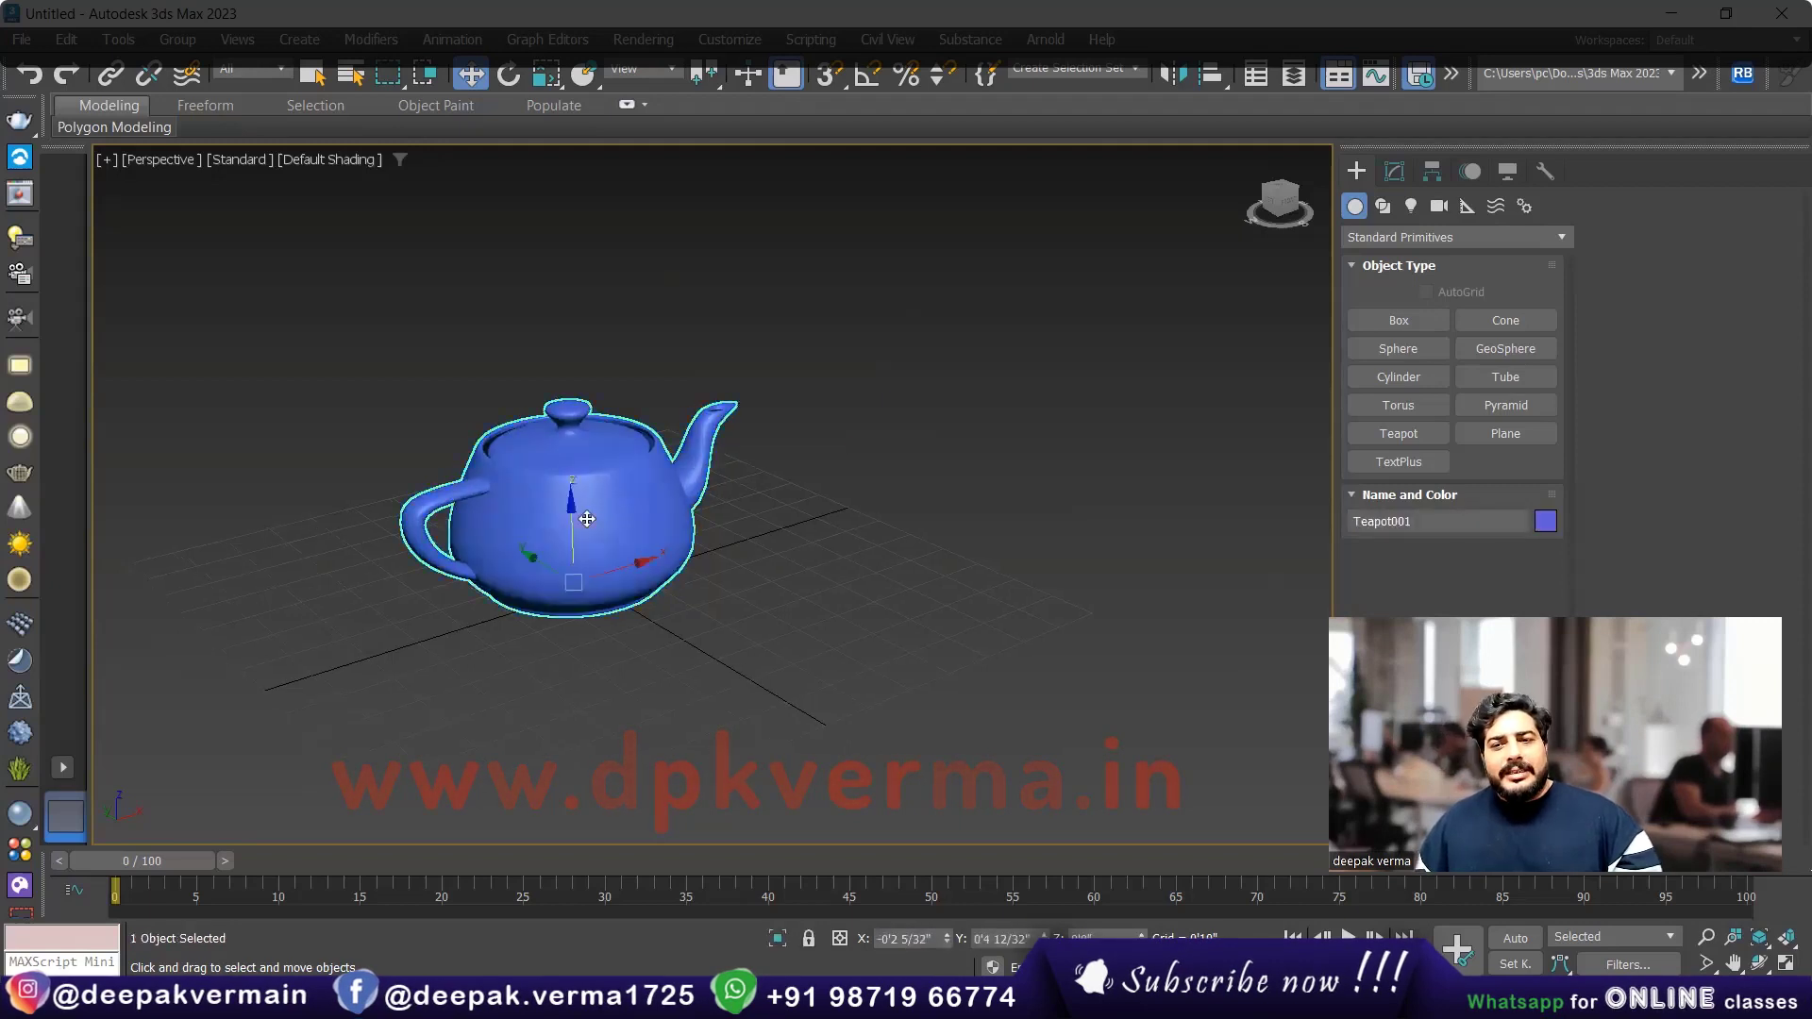
right_click(587, 526)
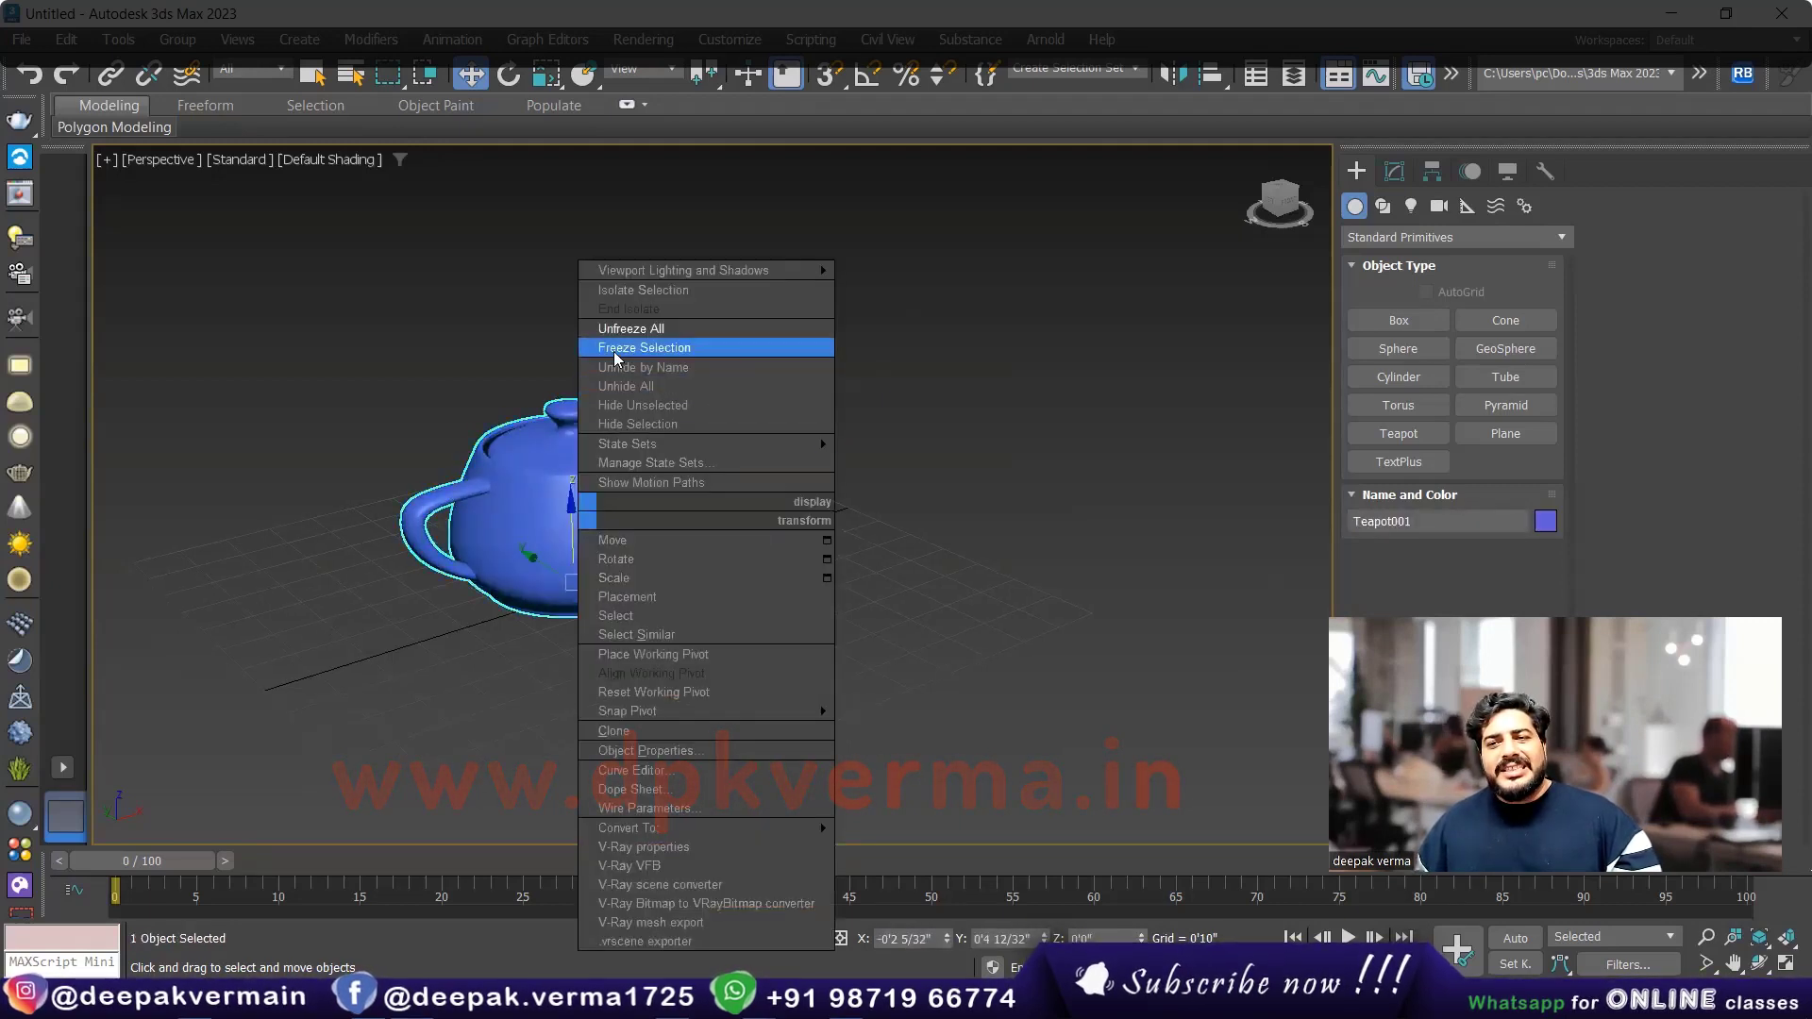
left_click(662, 351)
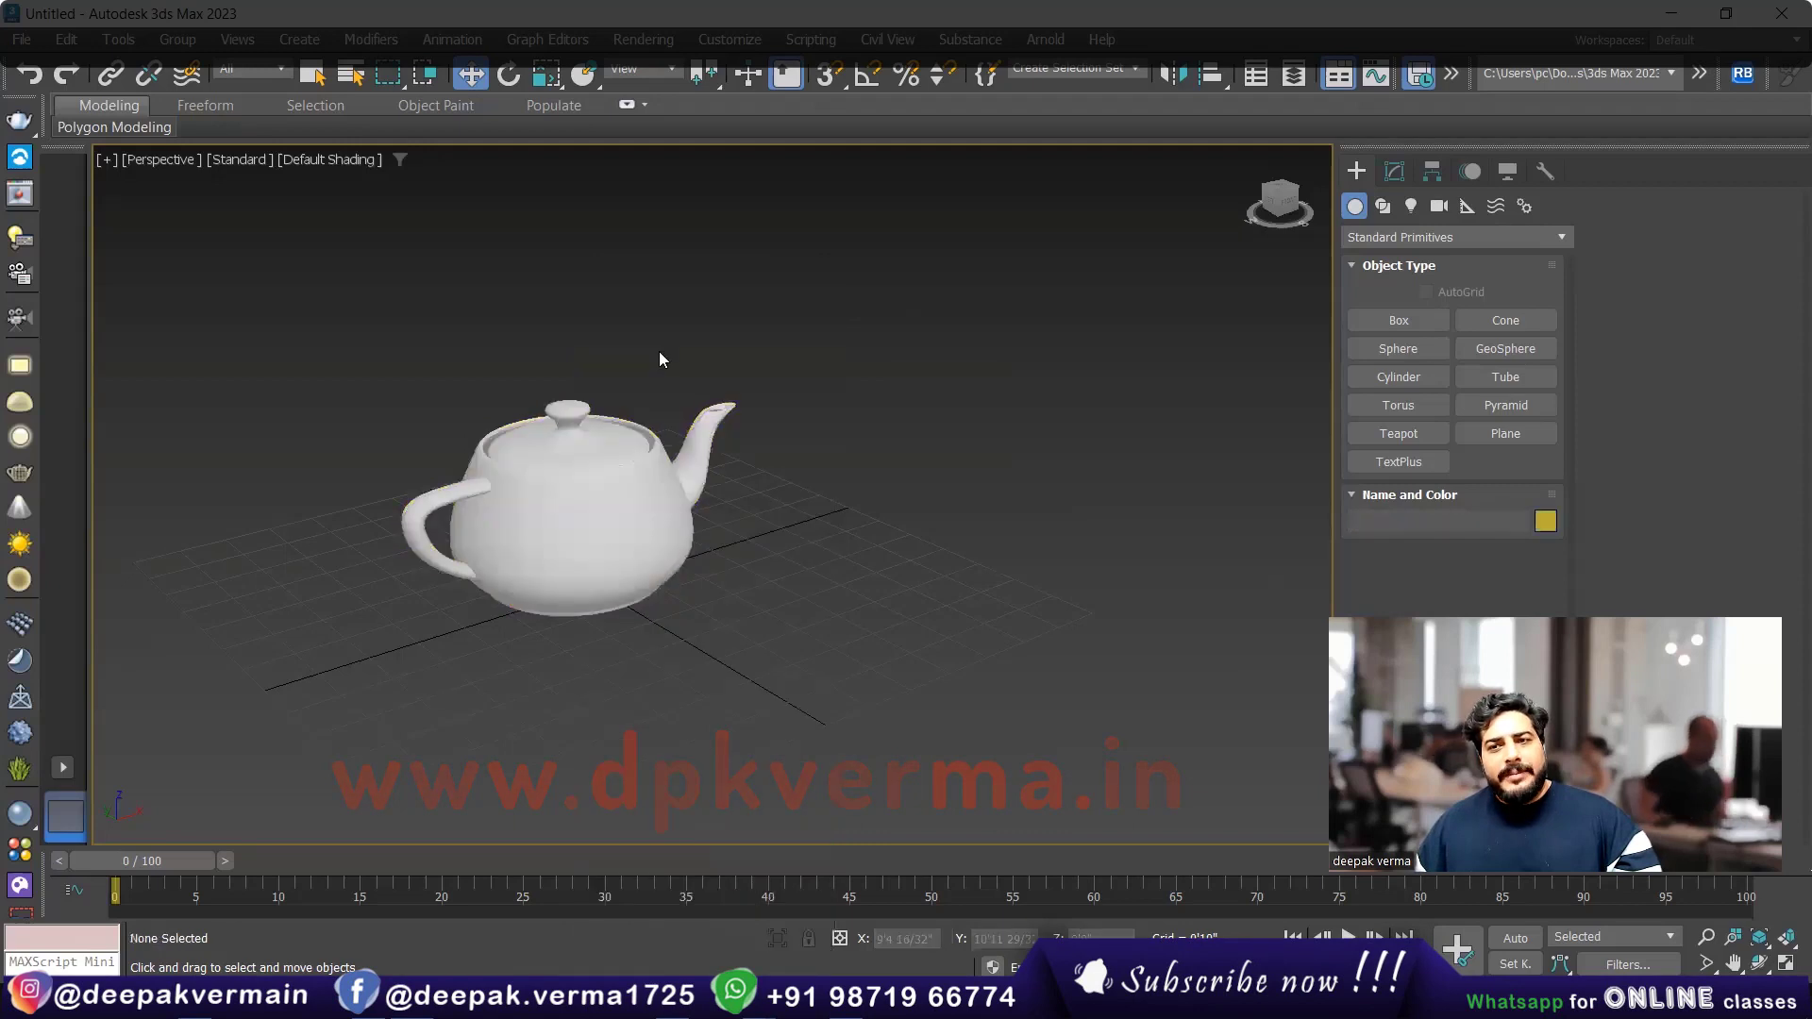
Orbit around the frozen teapot, then Unfreeze All to restore it to blue
middle_click_drag(620, 519, 509, 497)
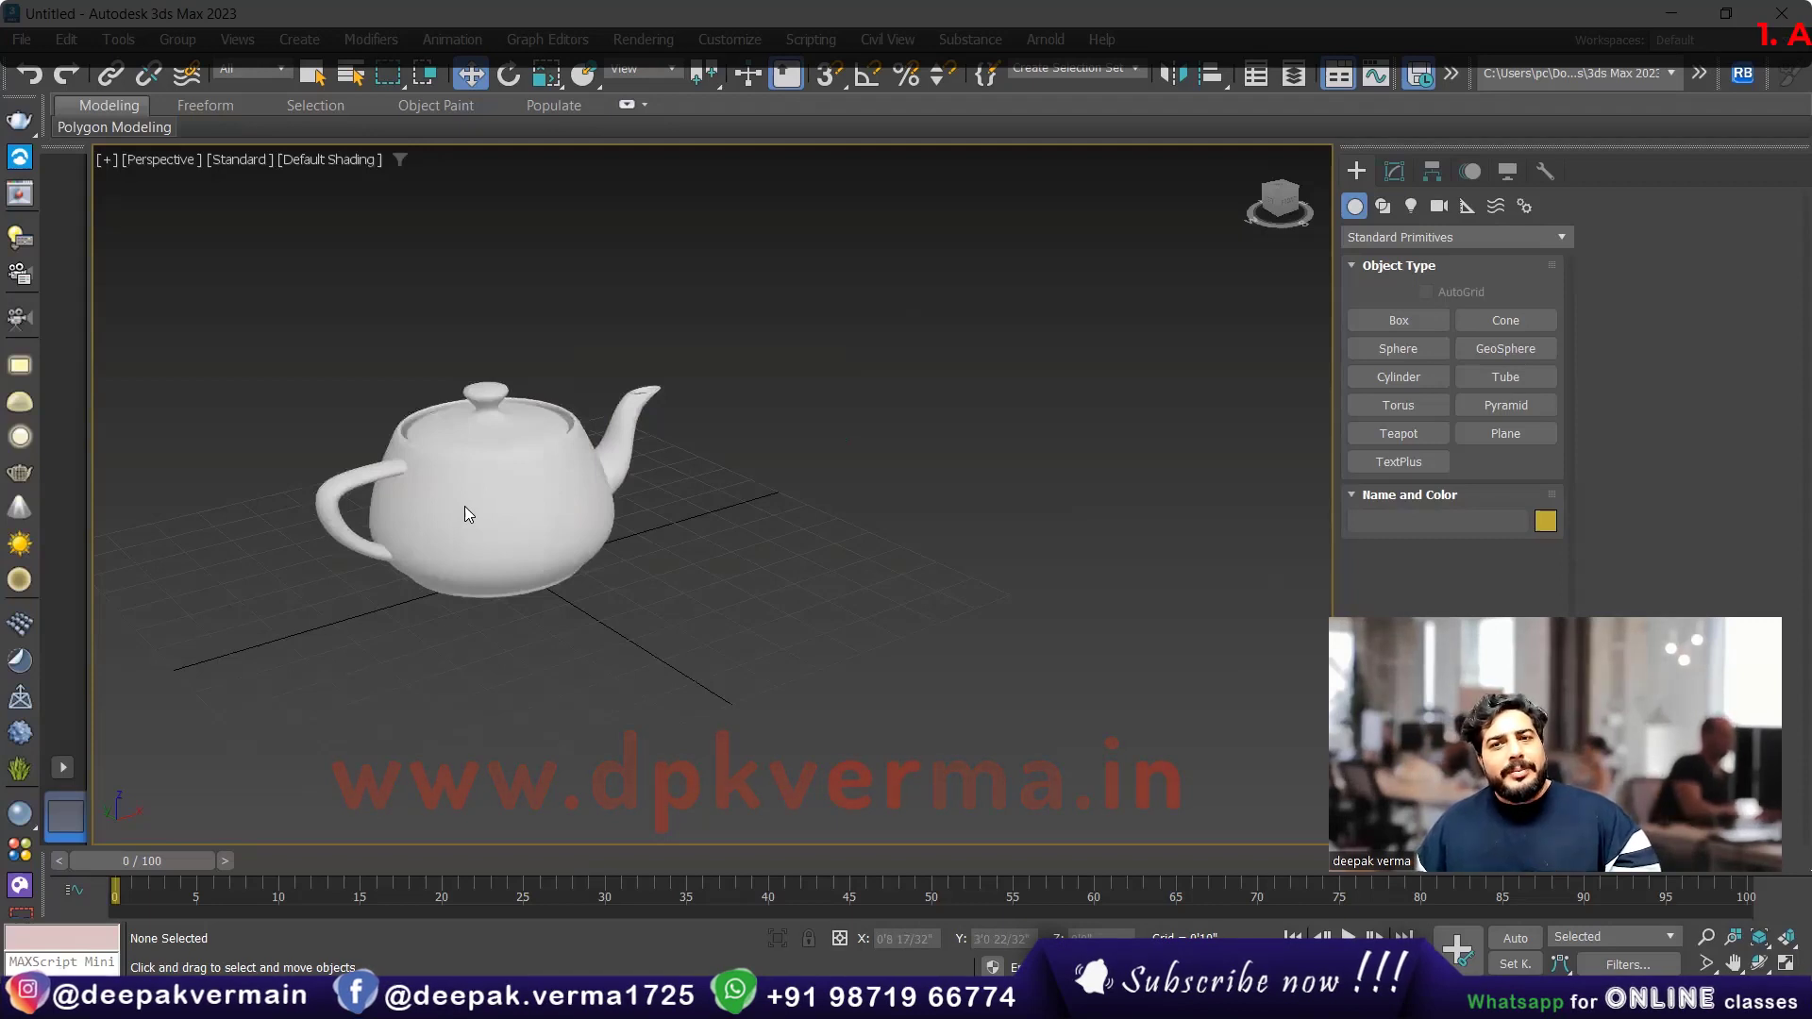
scroll(600, 481, "down", 3)
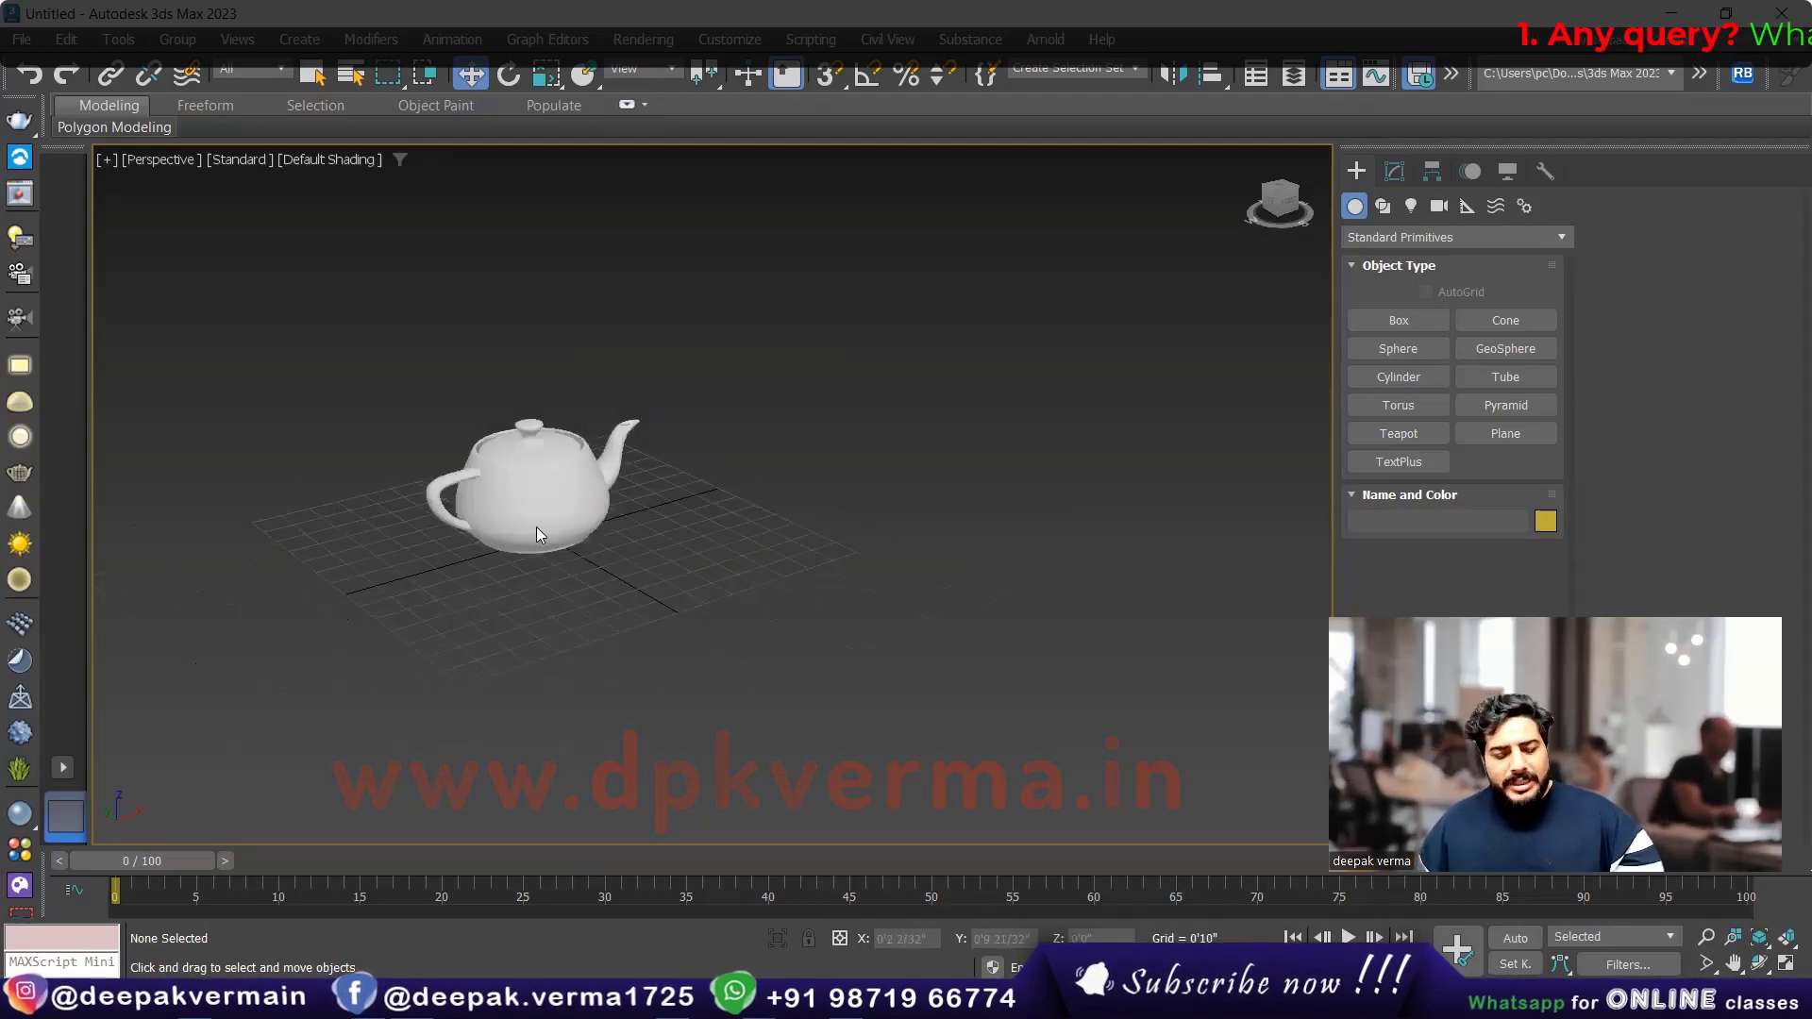
mouse_move(536, 527)
middle_mouse_down("alt")
mouse_move(625, 536)
mouse_move(572, 516)
middle_mouse_up("alt")
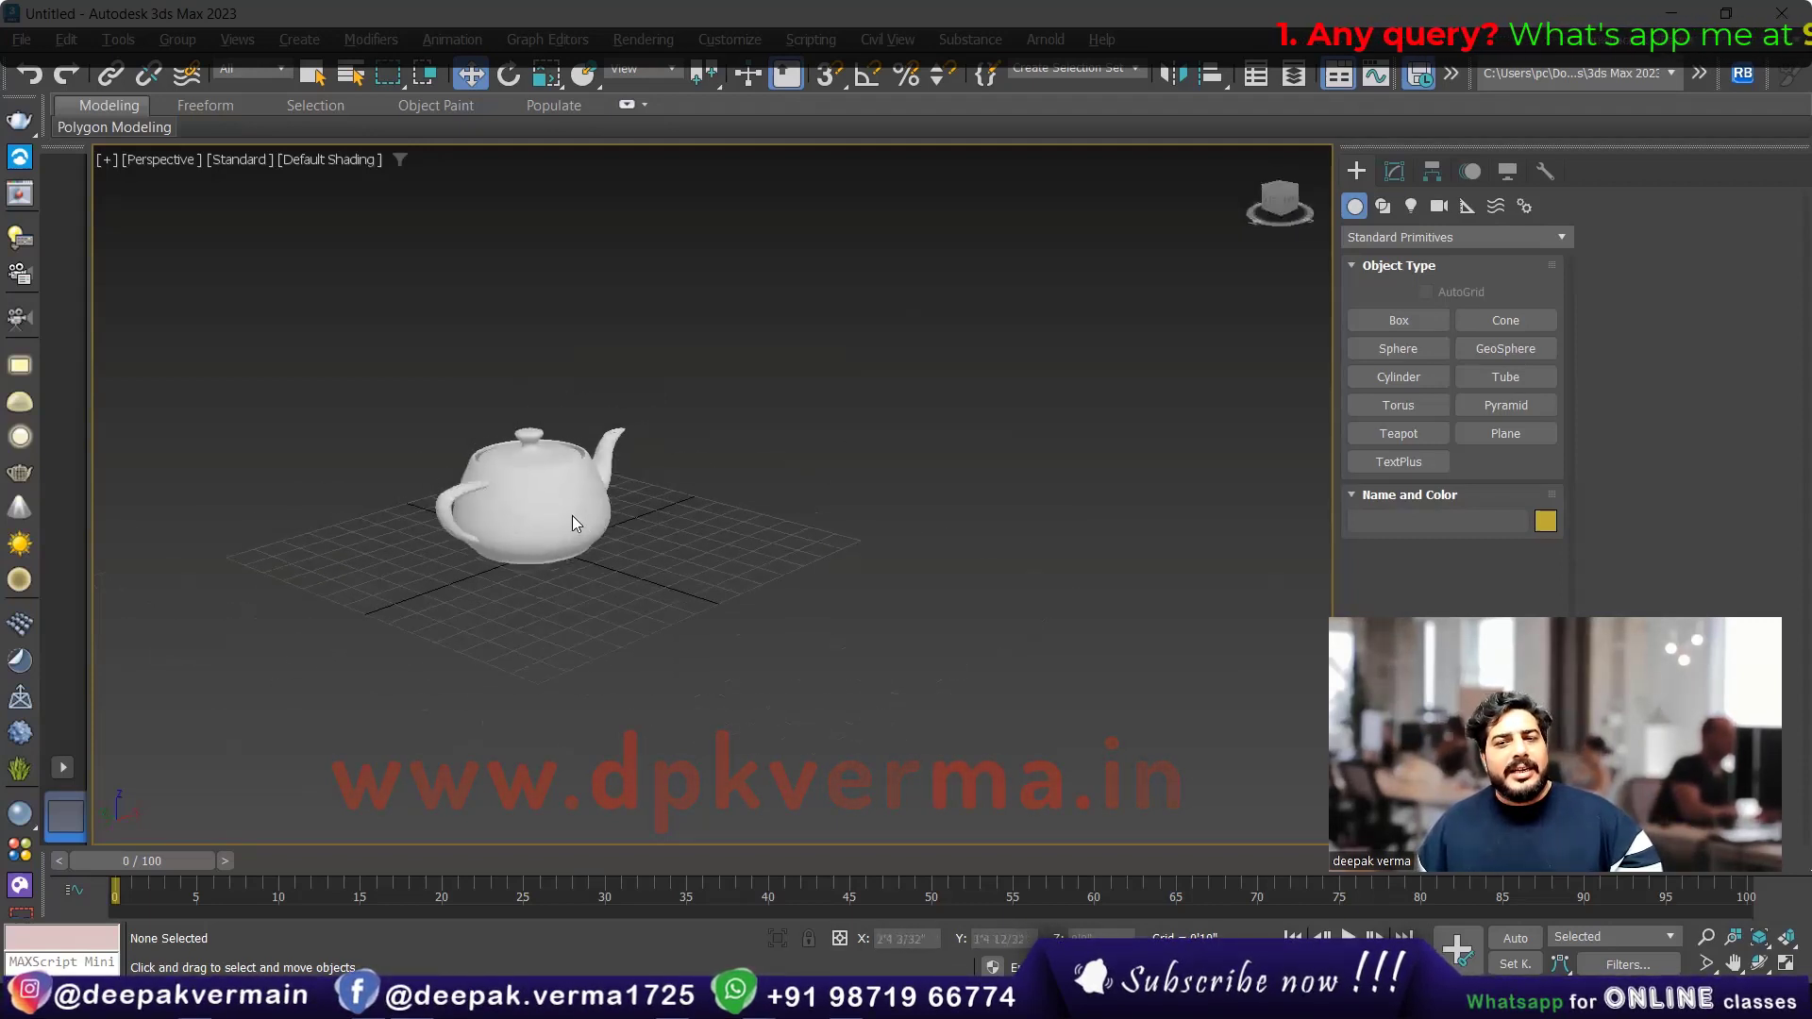
scroll(517, 490, "up", 3)
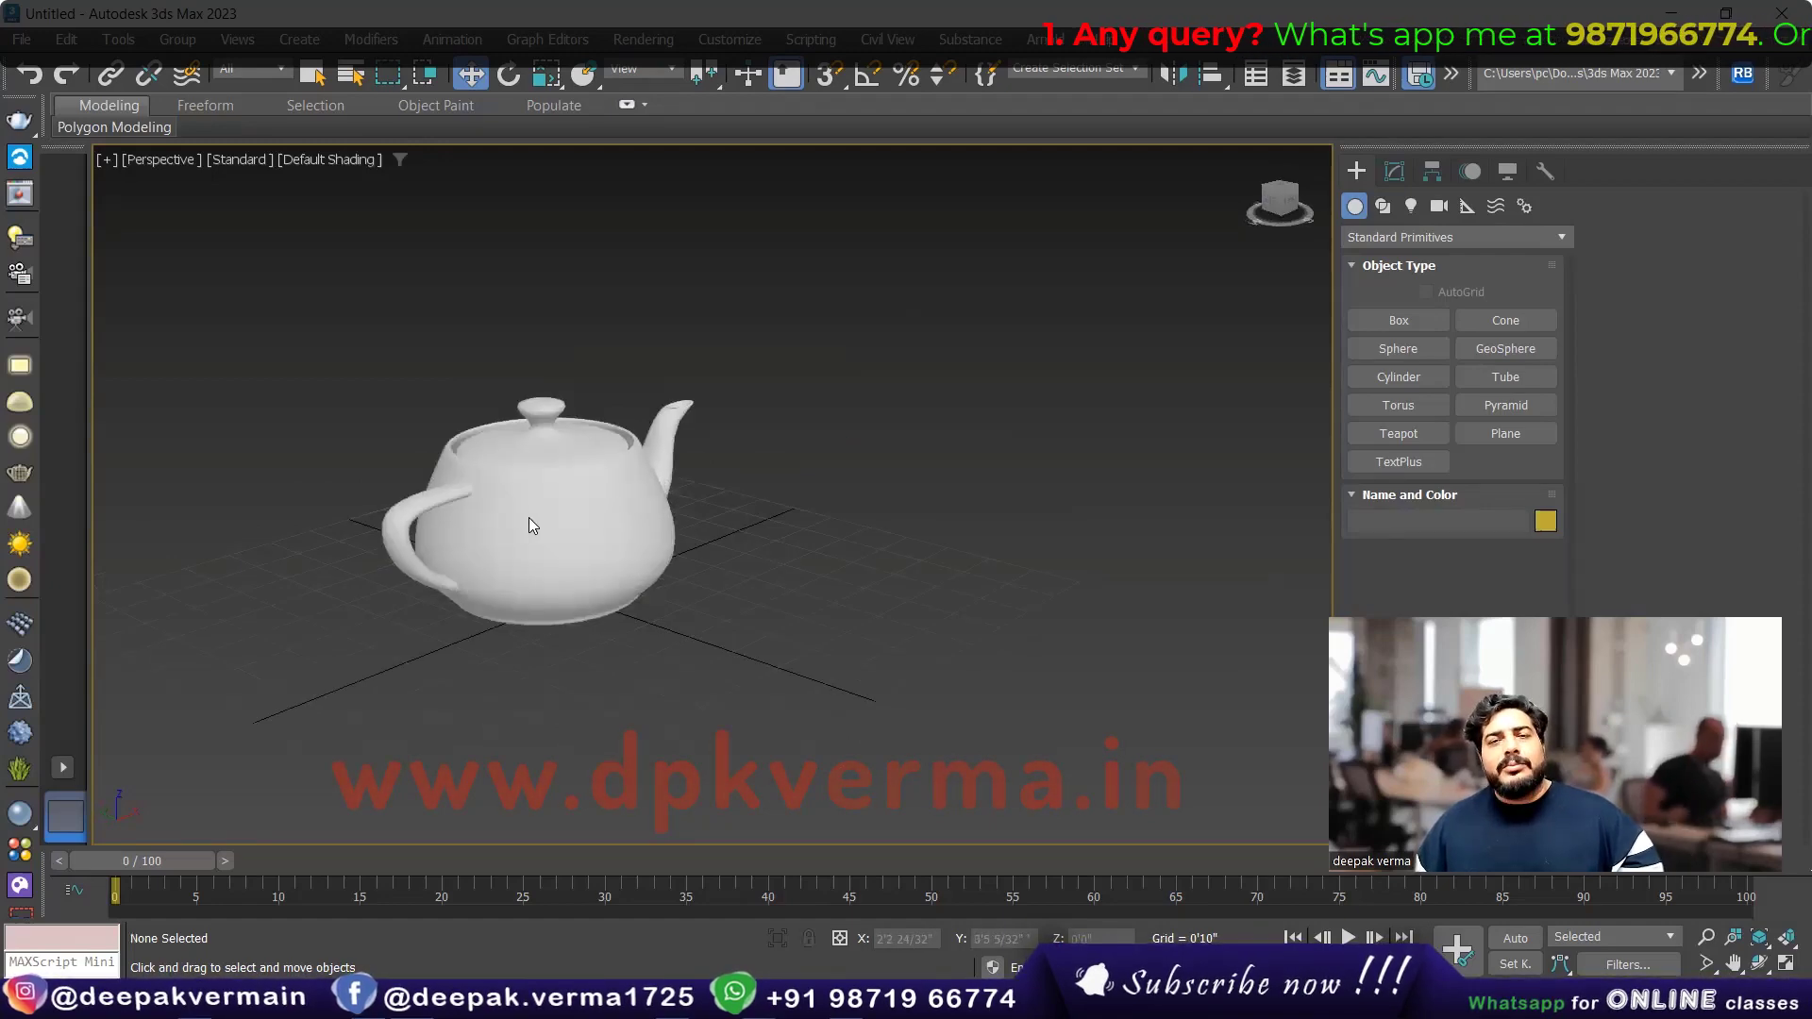
right_click(529, 517)
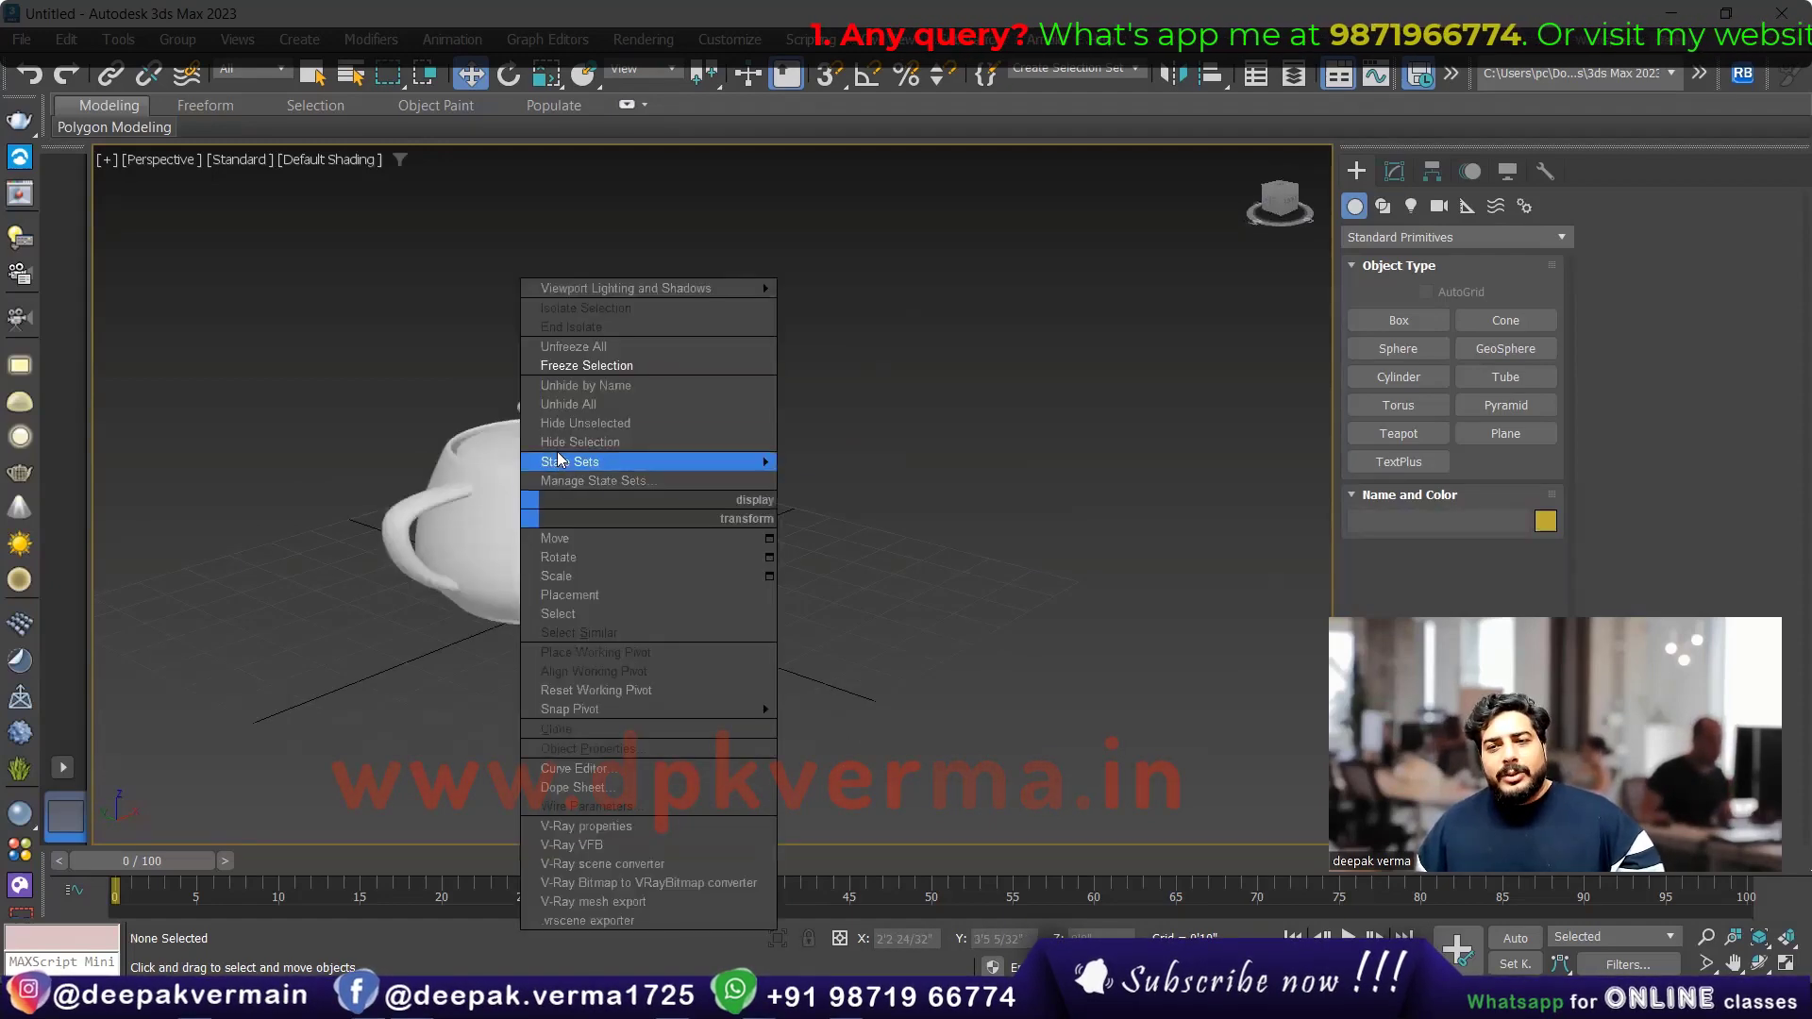
left_click(563, 346)
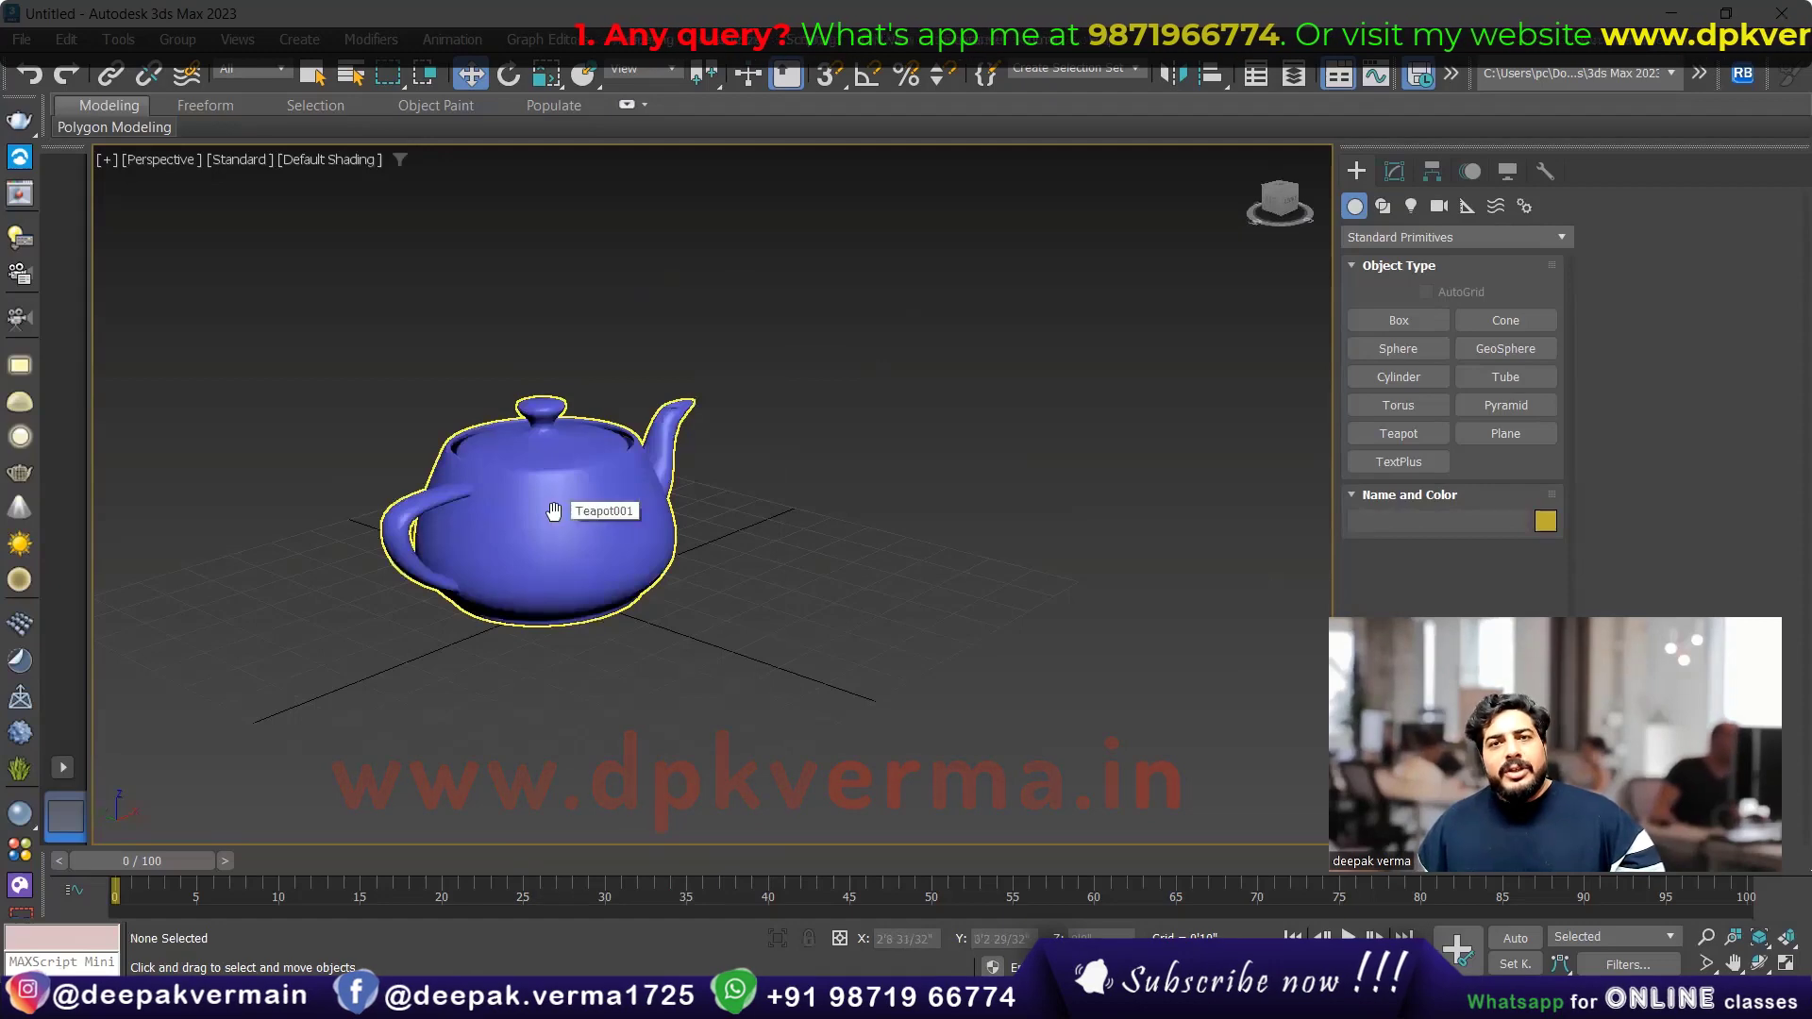
Tick Move X, Y and Z under Hierarchy > Link Info > Locks and confirm the teapot won't move
scroll(566, 505, "up", 2)
left_click(538, 493)
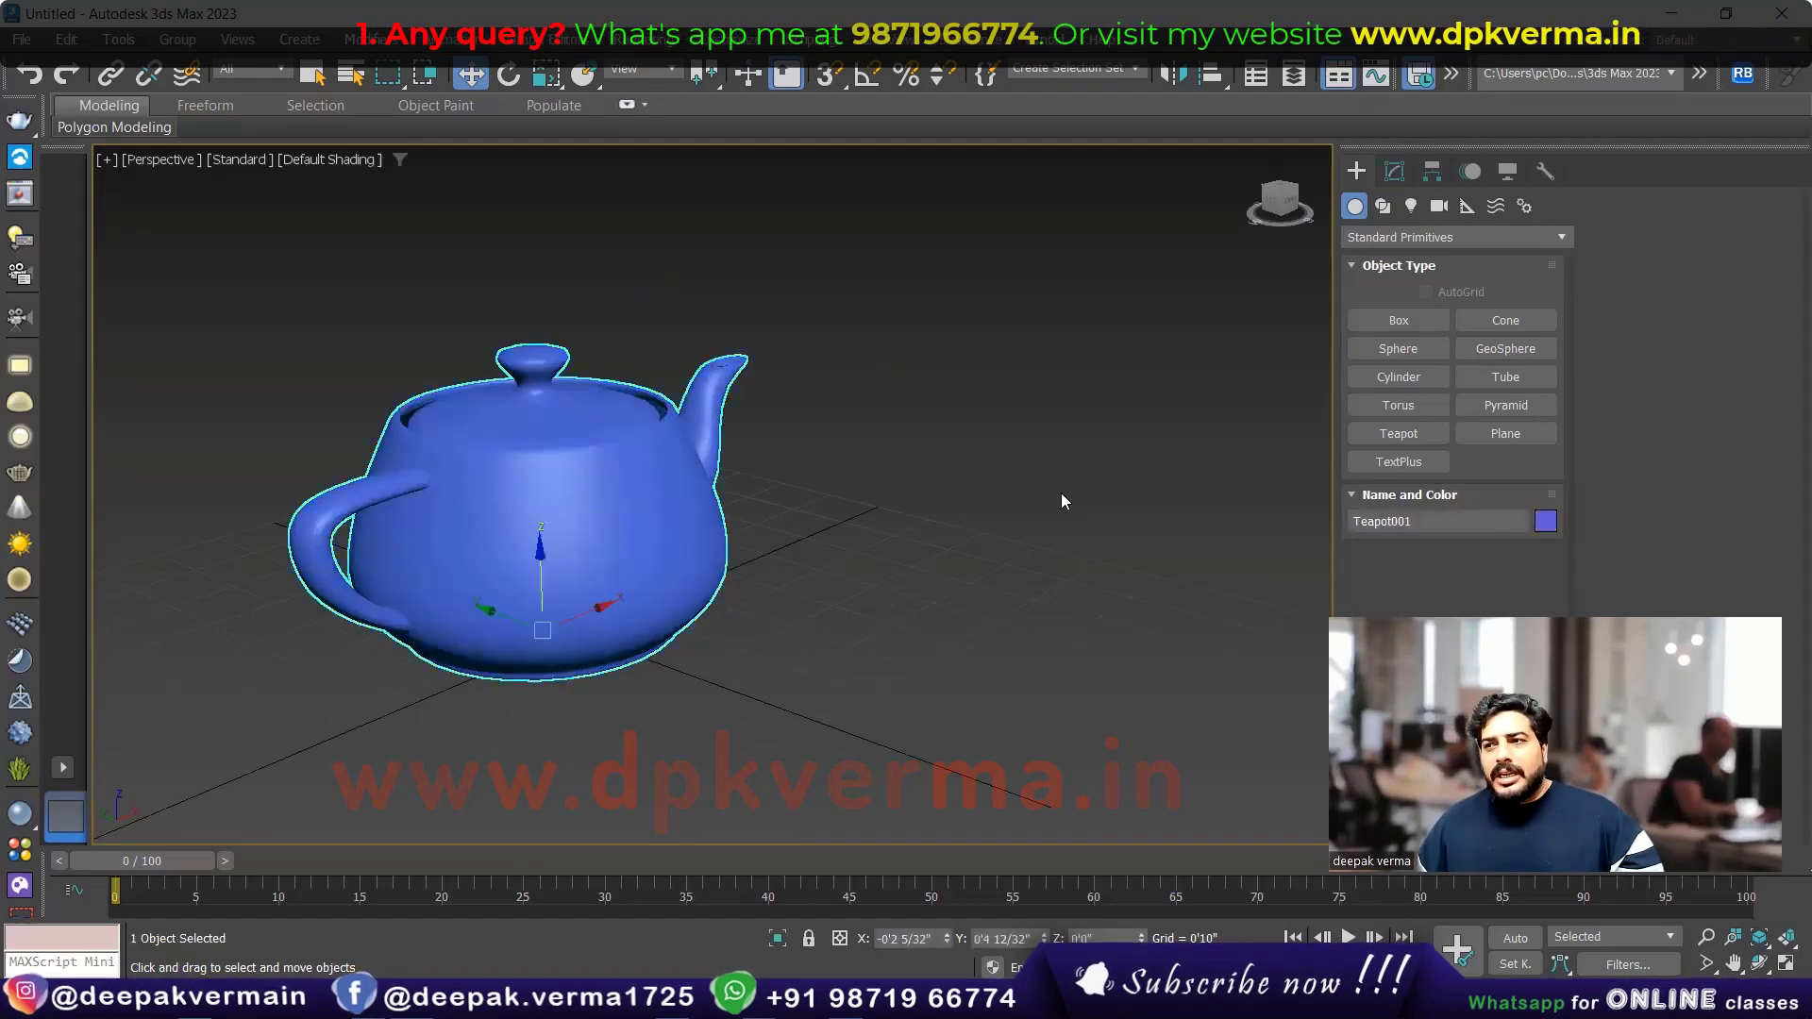
left_click(1433, 176)
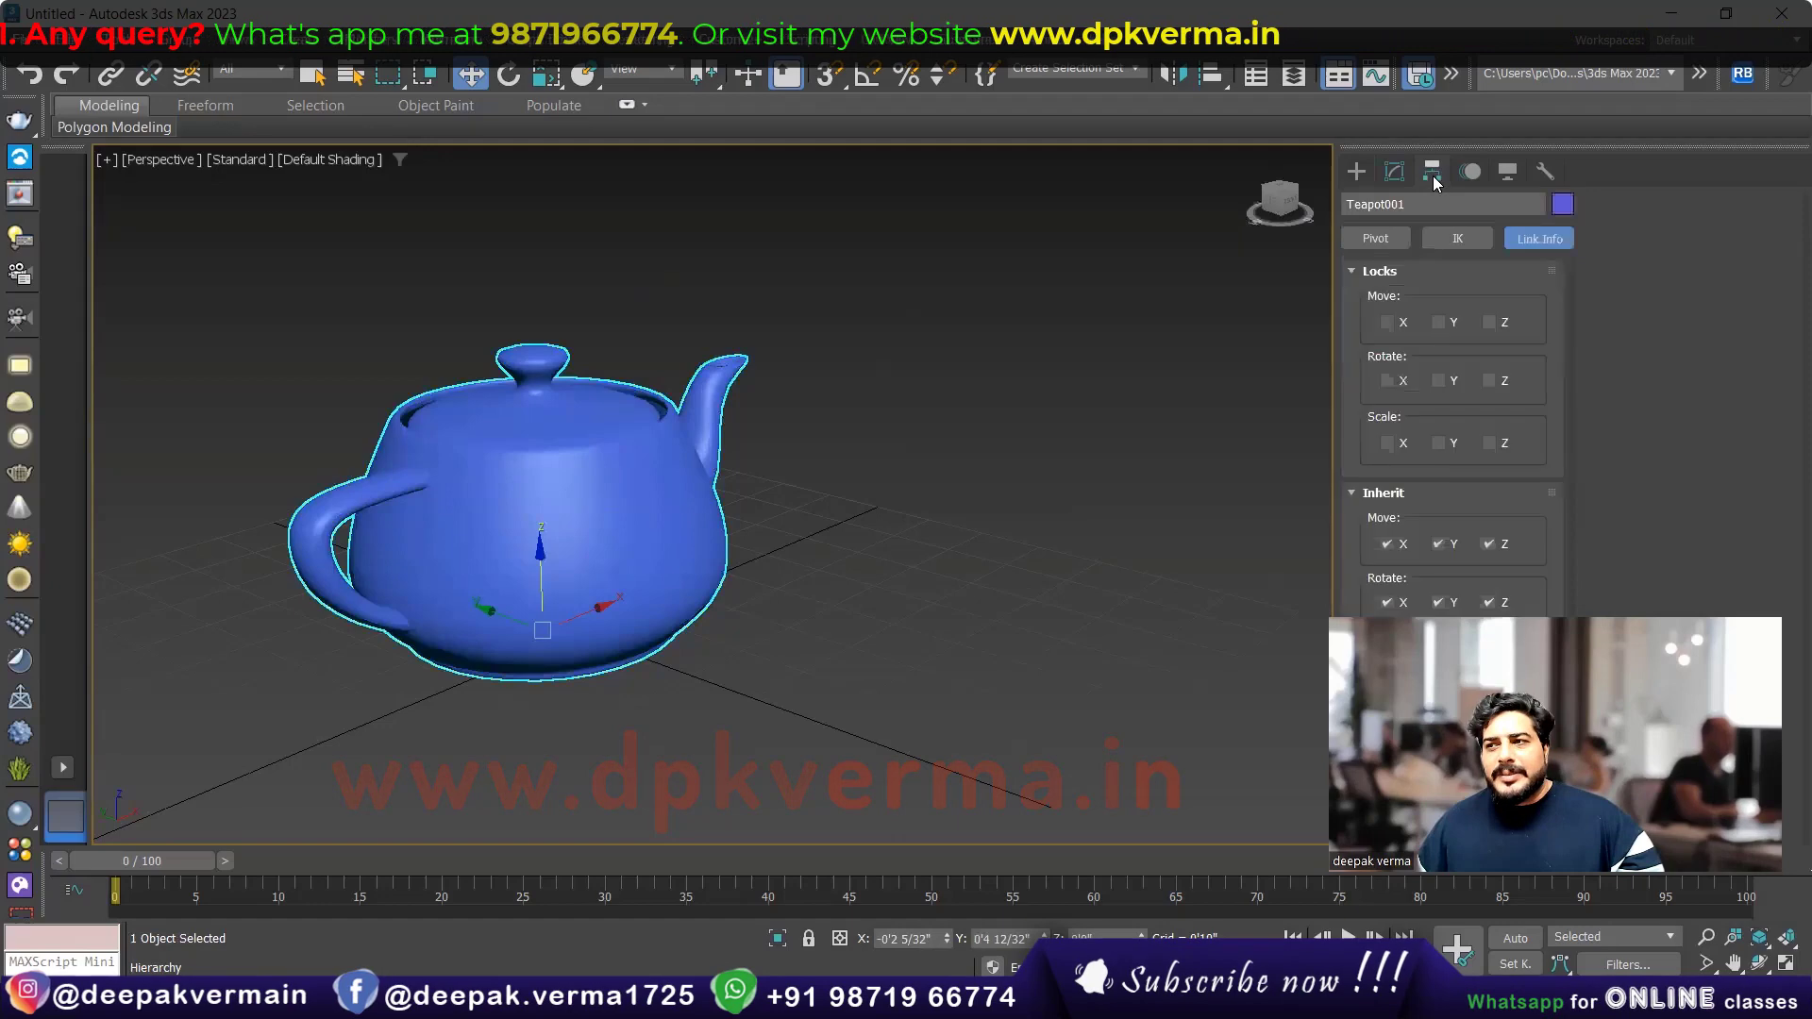
left_click(1400, 238)
left_click(1549, 248)
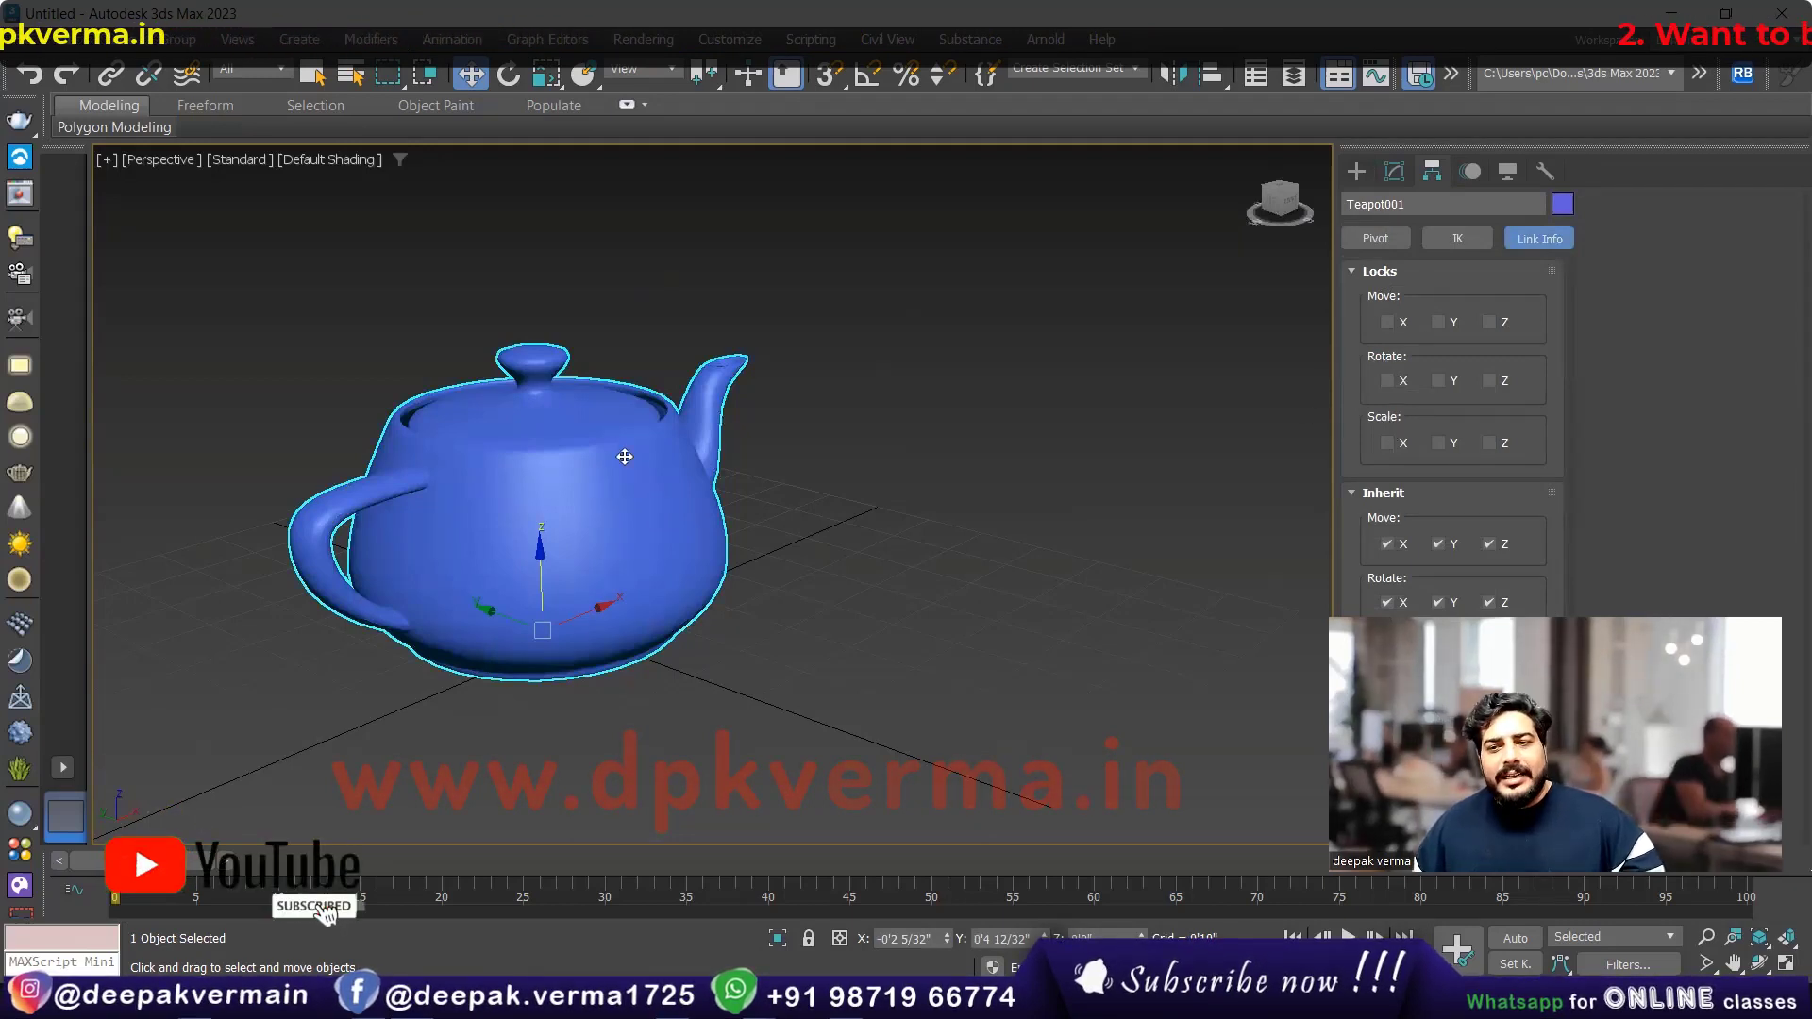
mouse_move(627, 469)
middle_mouse_down("alt")
mouse_move(651, 484)
mouse_move(626, 489)
middle_mouse_up("alt")
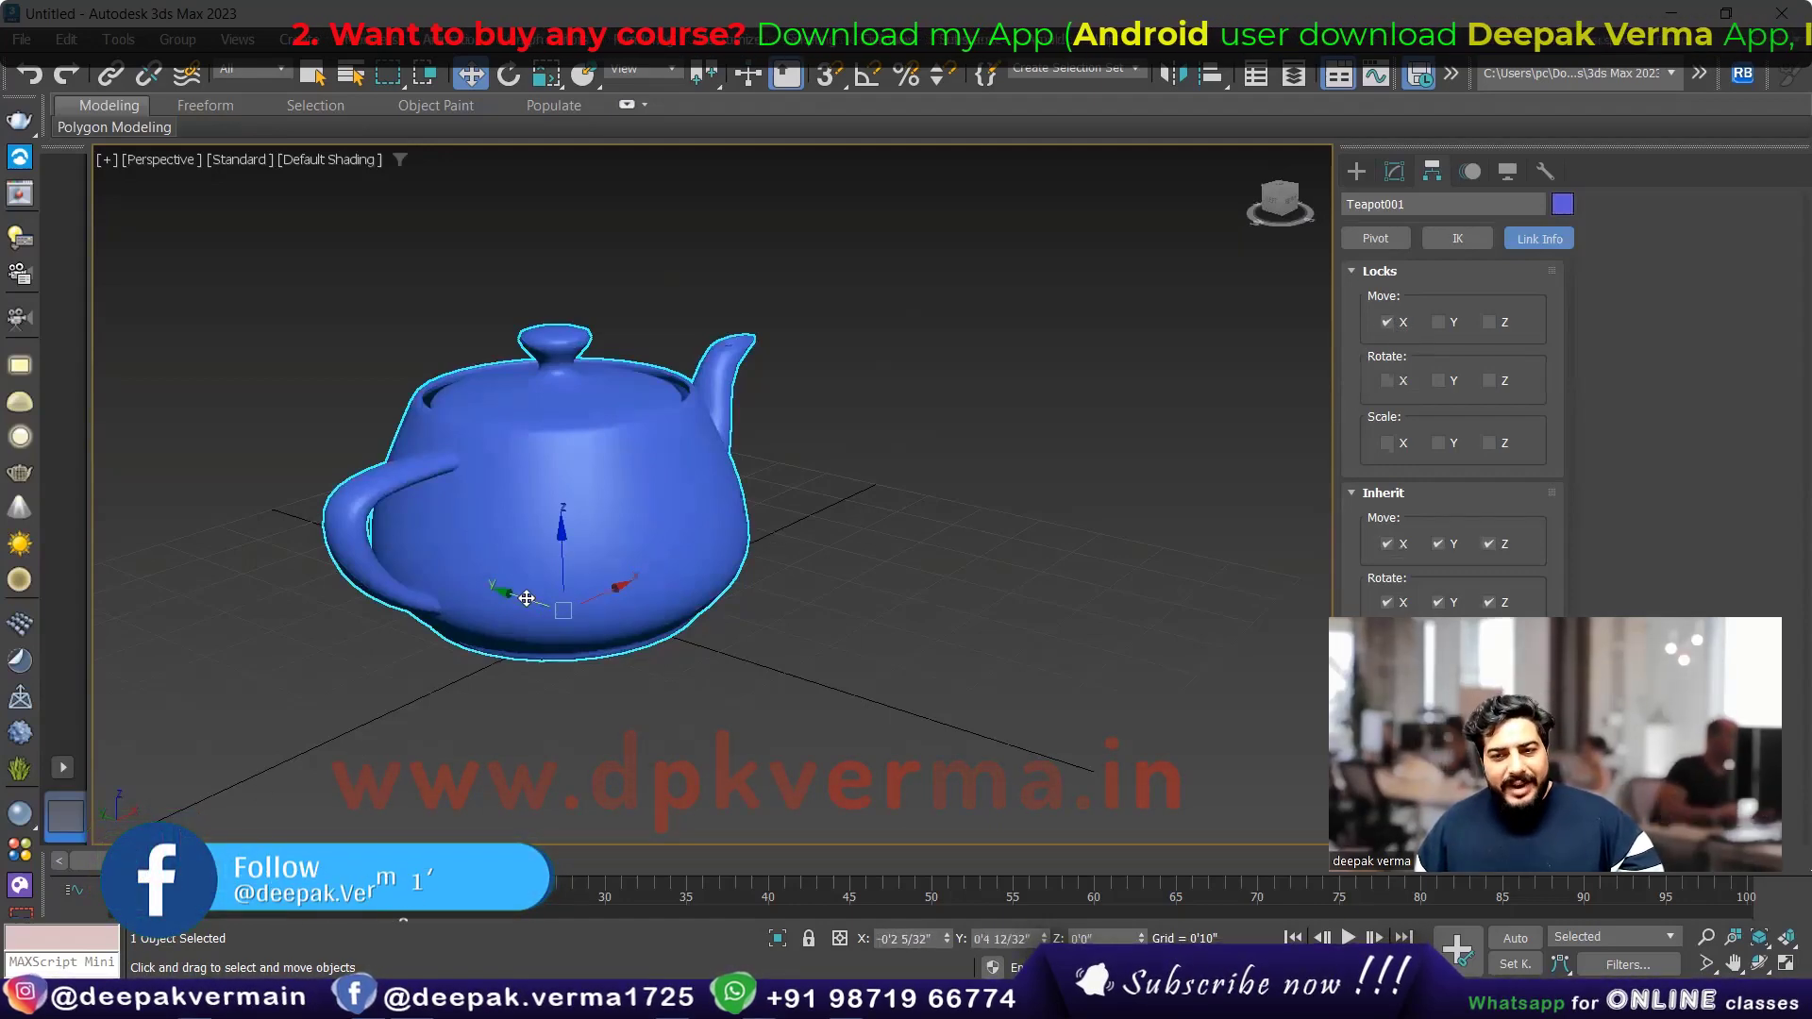
mouse_move(583, 602)
left_mouse_down()
mouse_move(553, 608)
mouse_move(570, 587)
left_mouse_up()
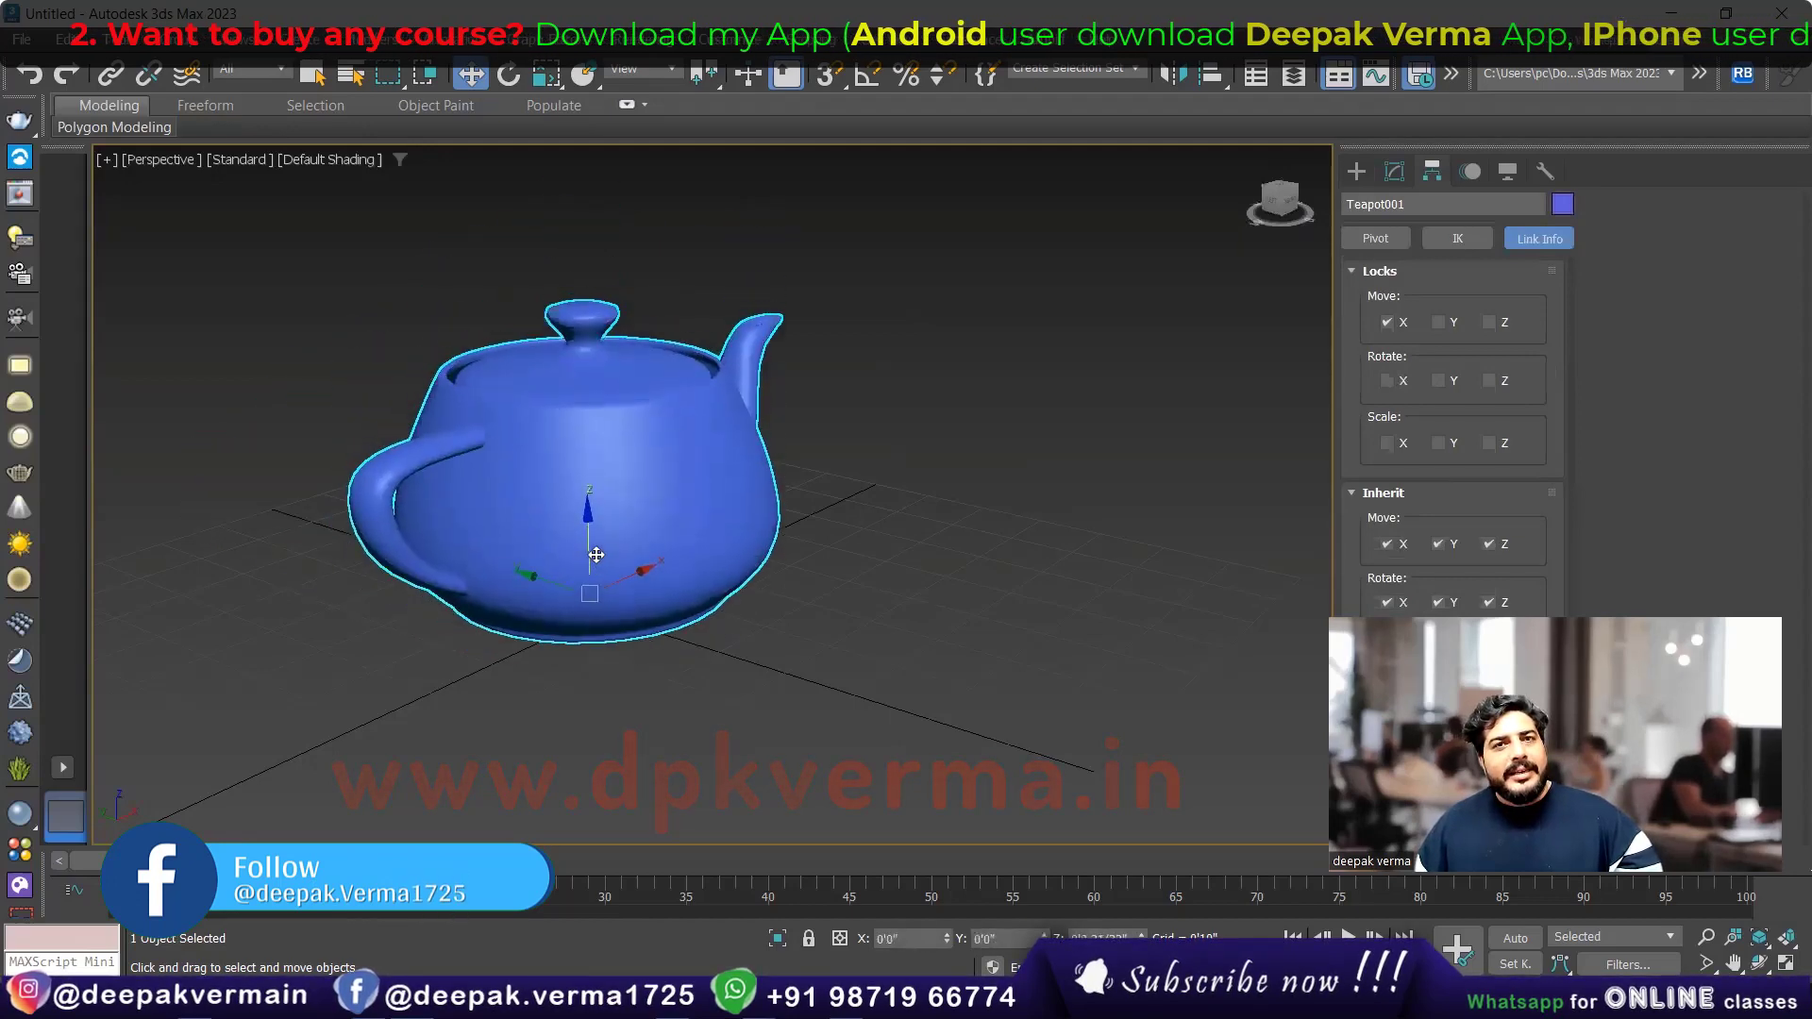
left_click(1491, 322)
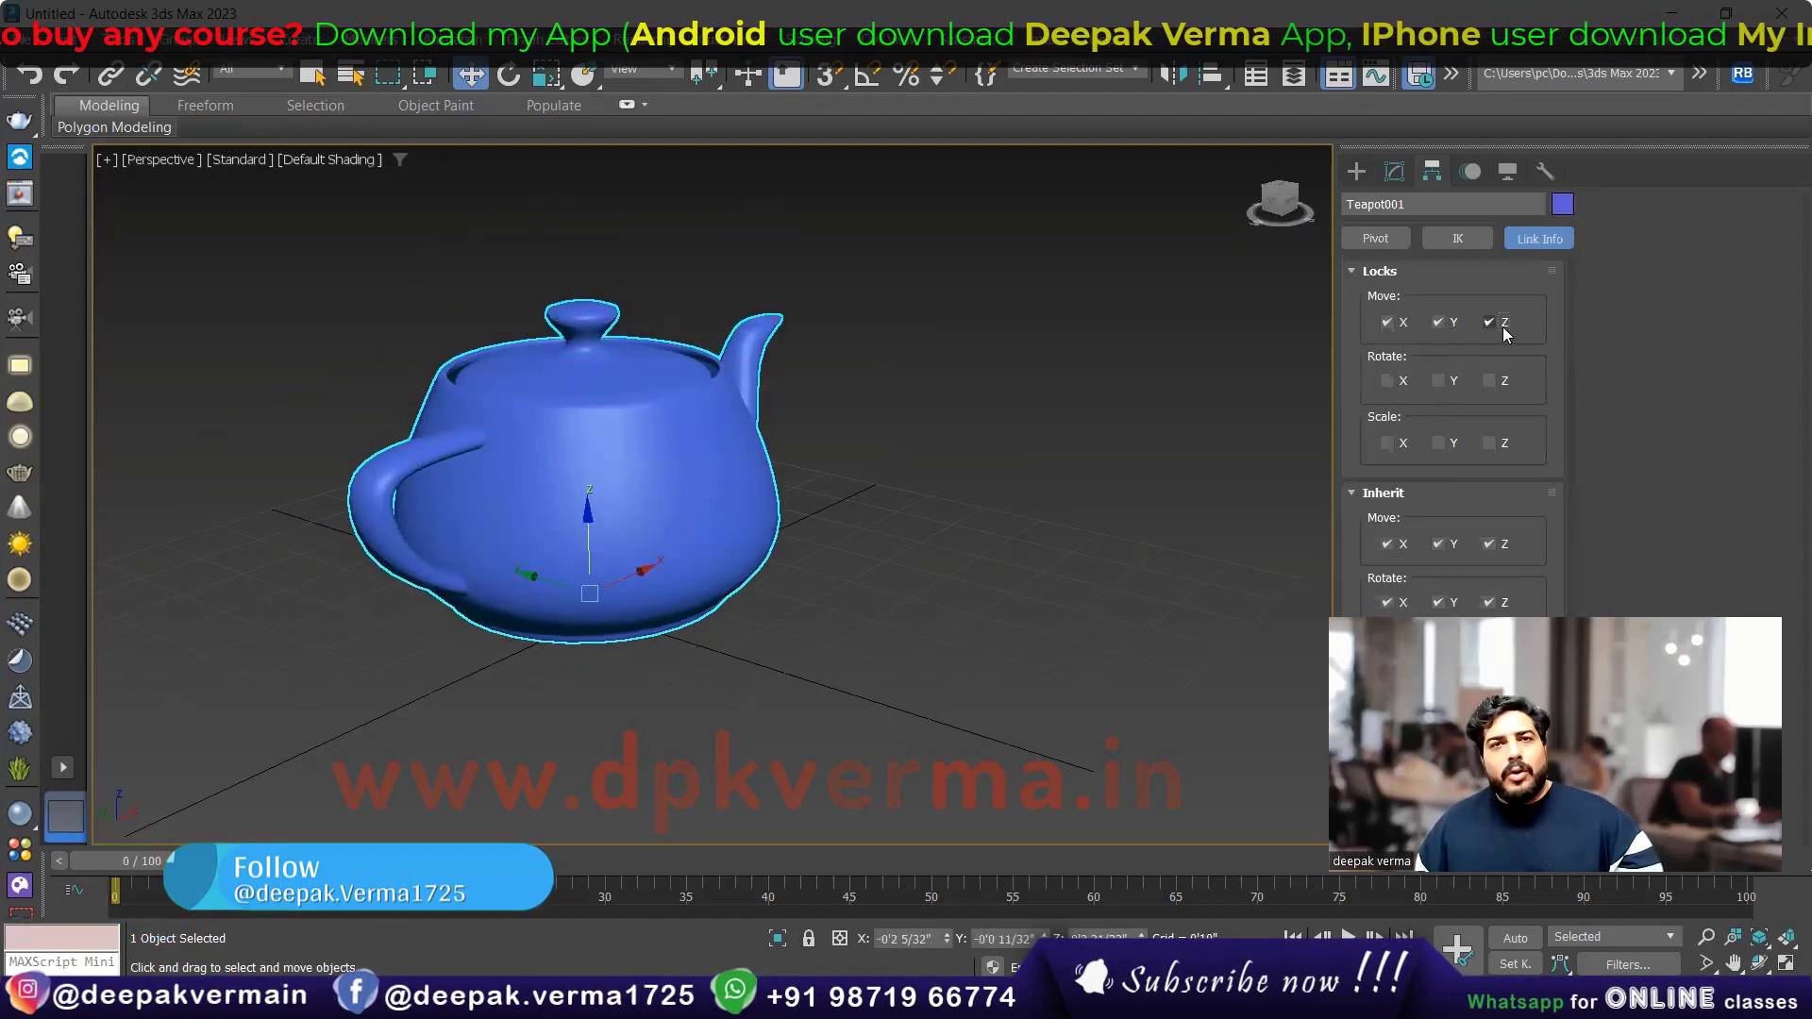
left_click_drag(563, 602, 587, 488)
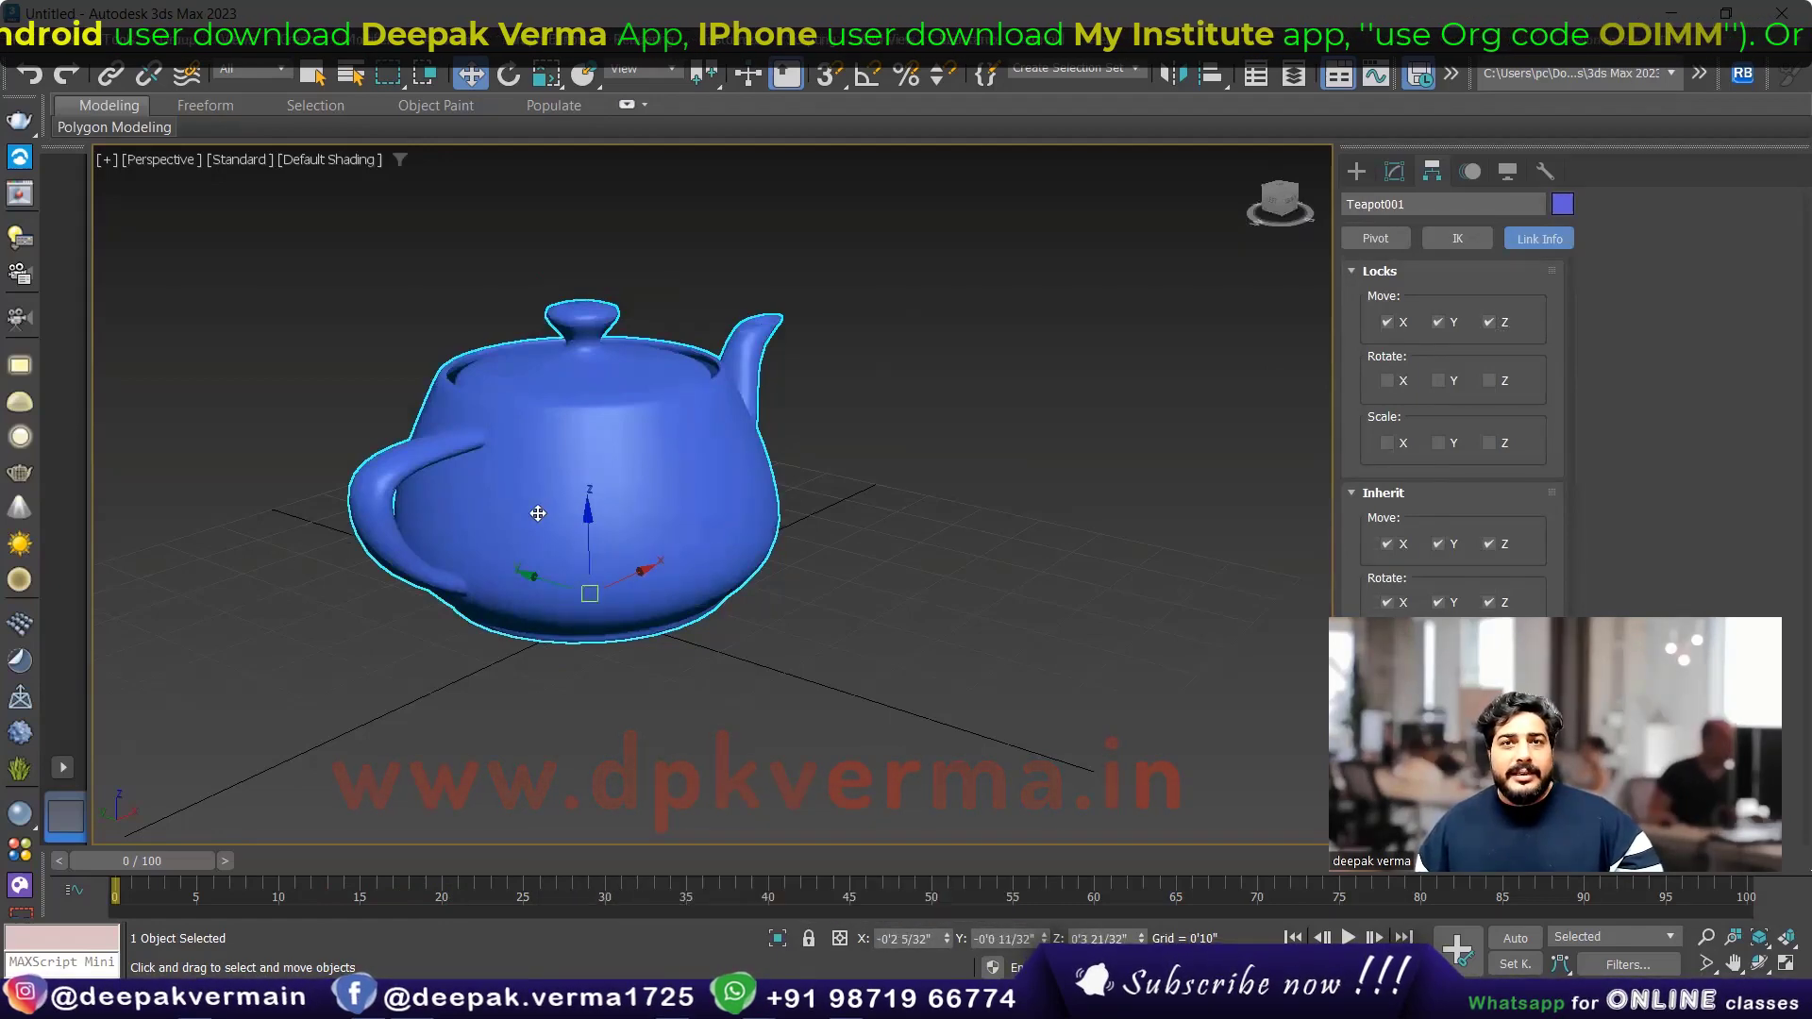
Lock rotation on X, Y and Z, then rotate the teapot about 26° and shrink it to about 84%
left_click(1399, 382)
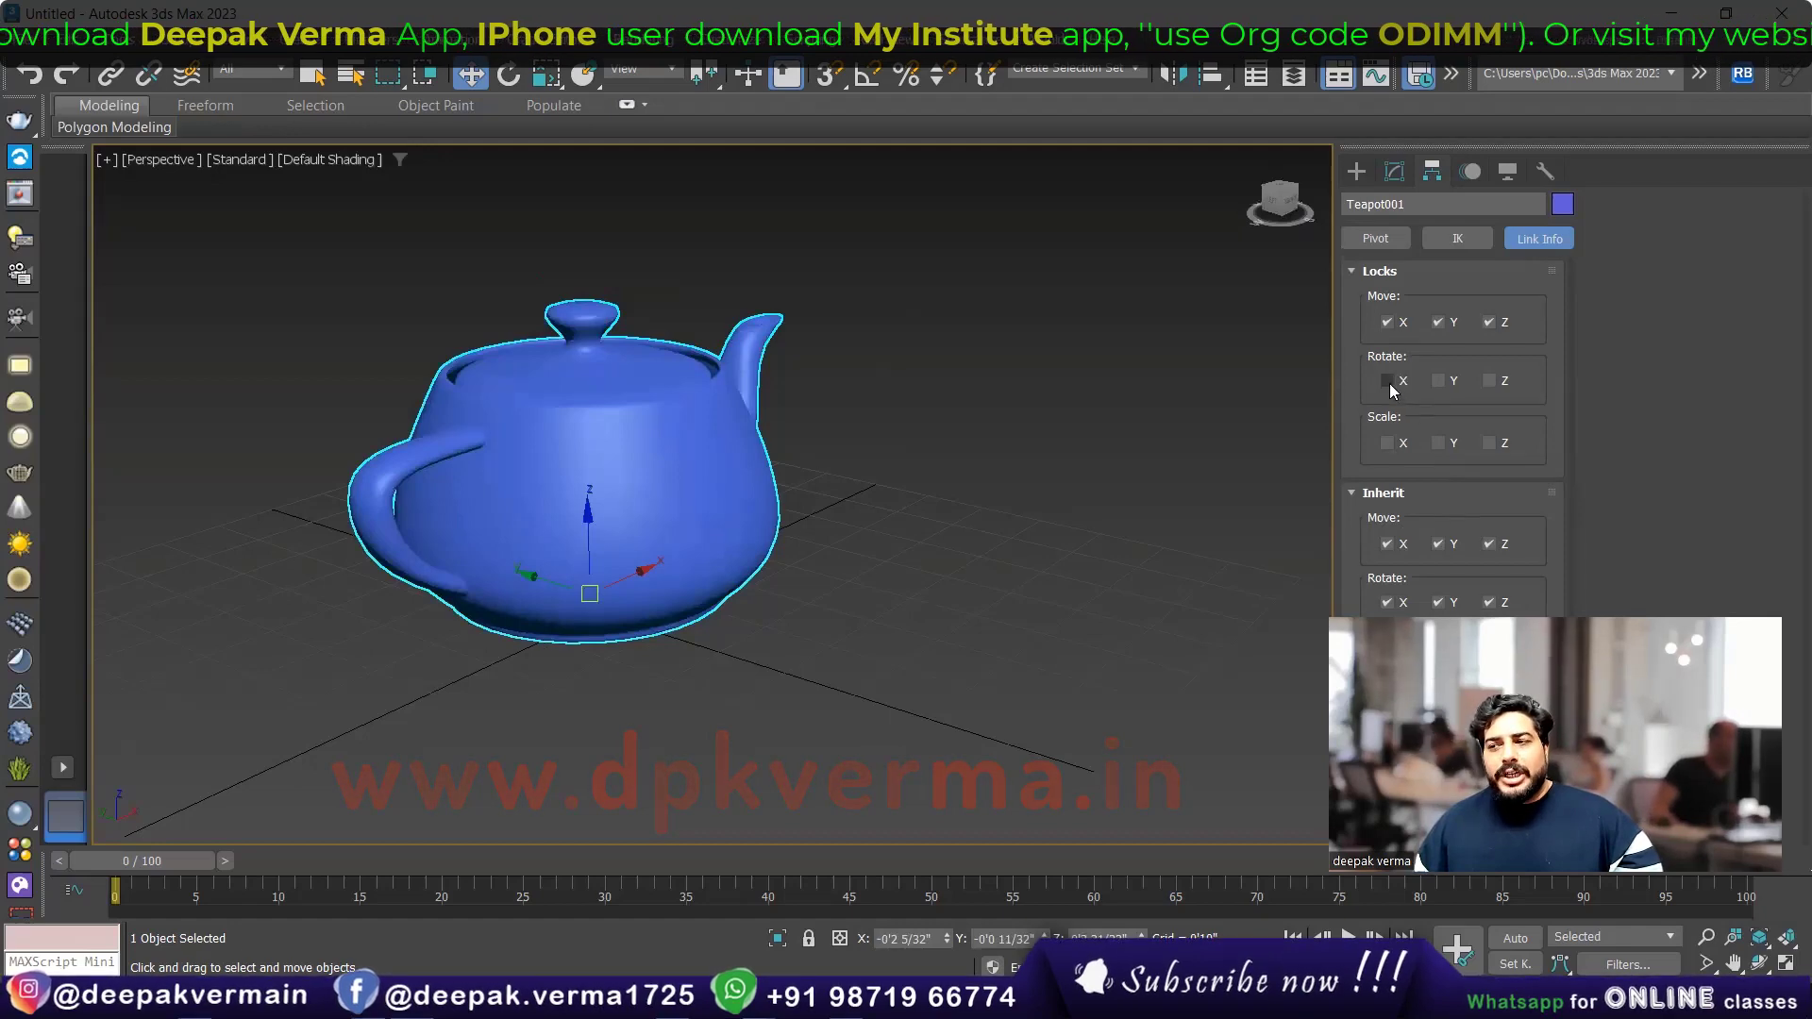
left_click(1439, 381)
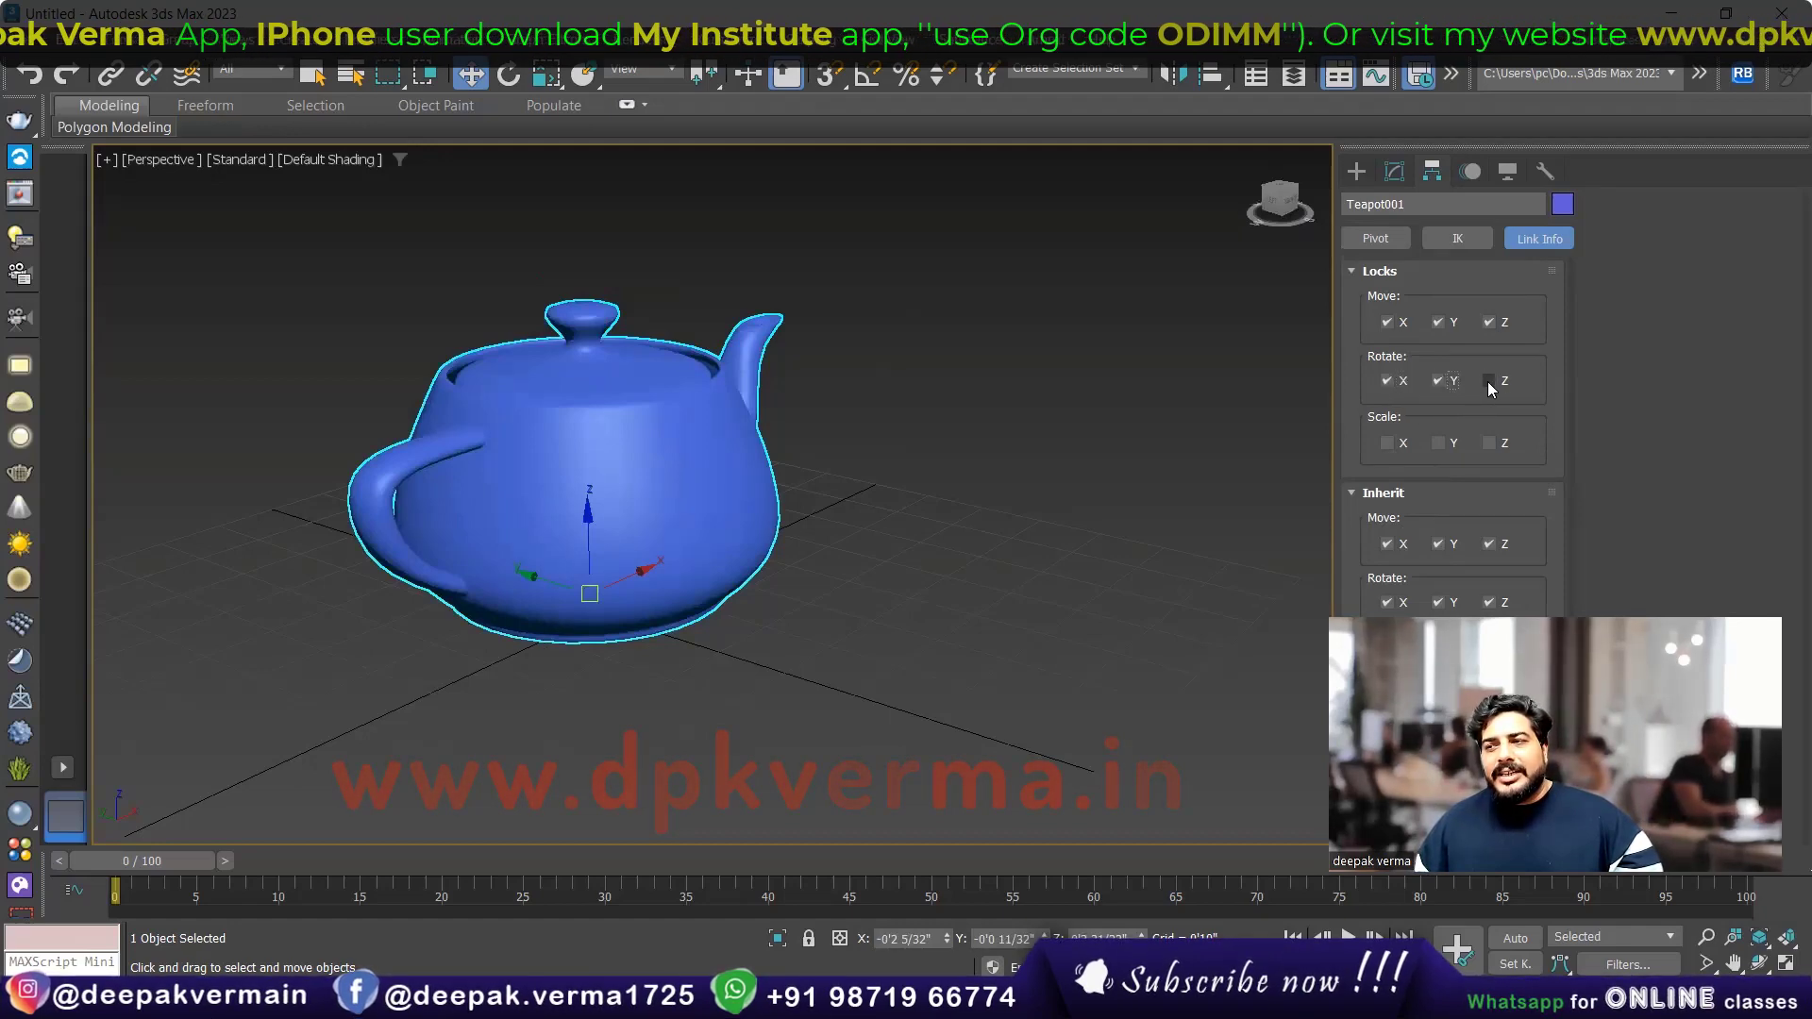
left_click(509, 74)
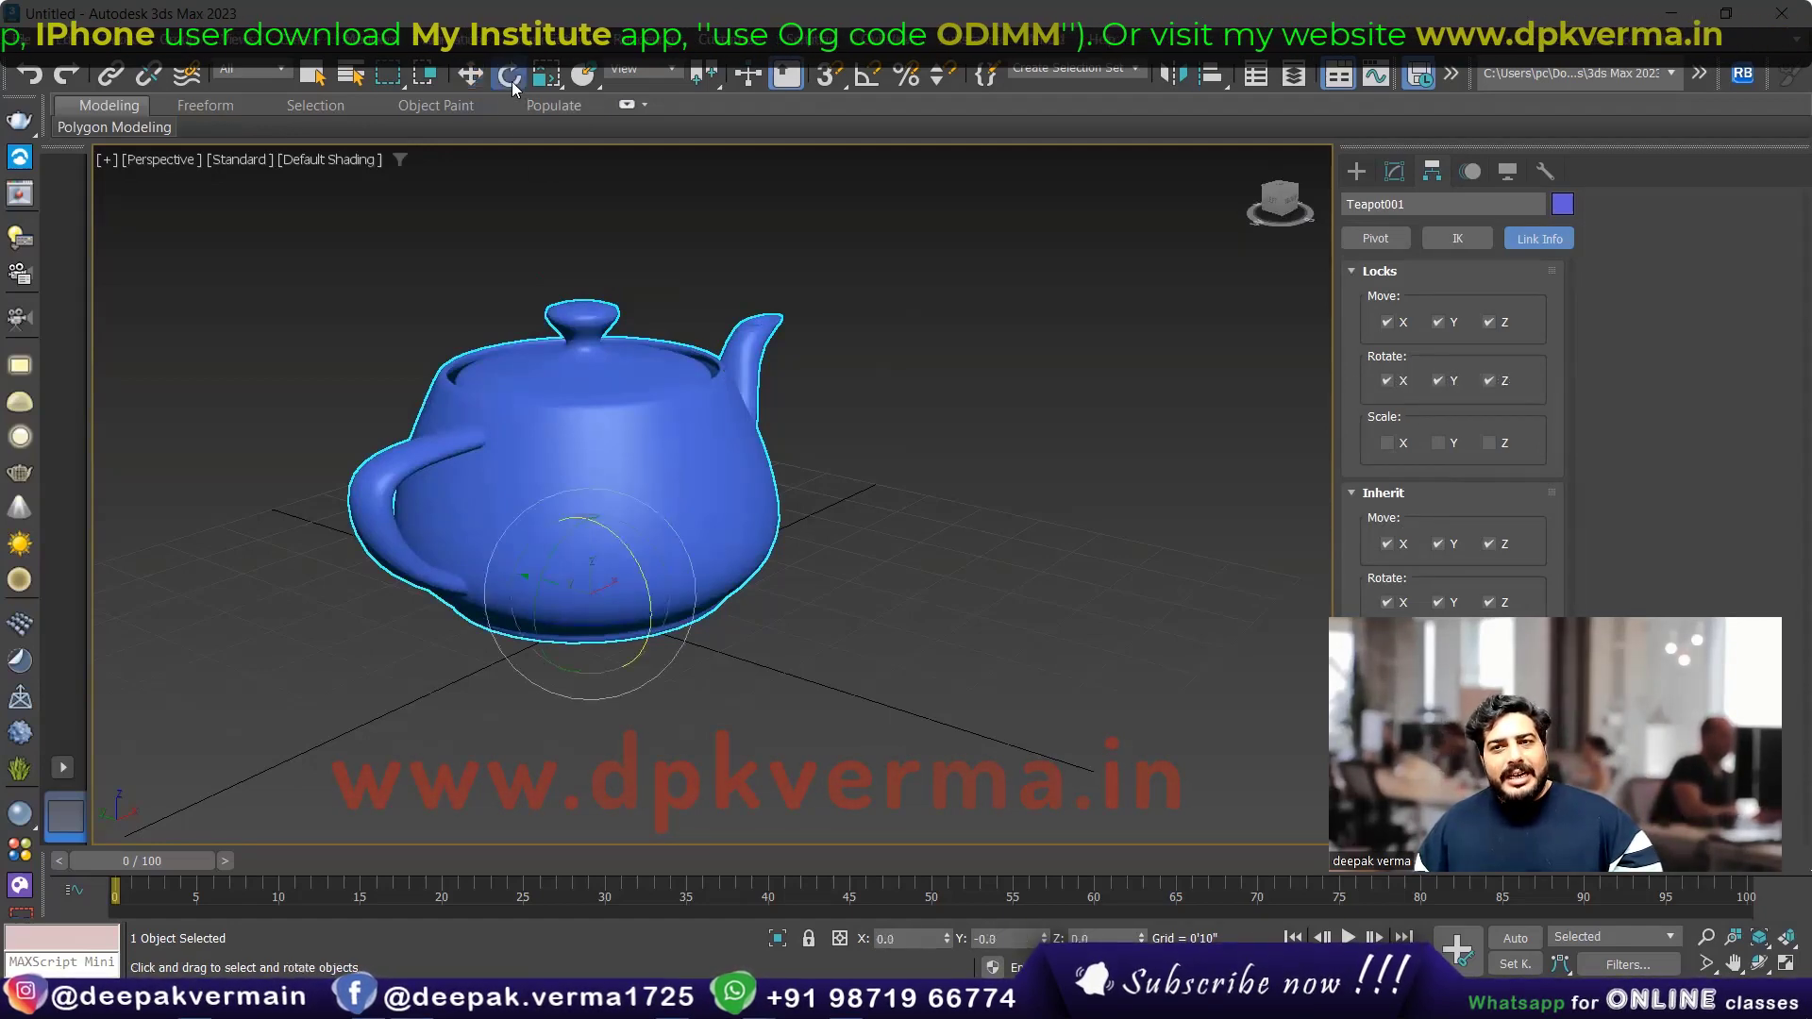
mouse_move(650, 580)
left_mouse_down()
mouse_move(640, 613)
mouse_move(830, 601)
left_mouse_up()
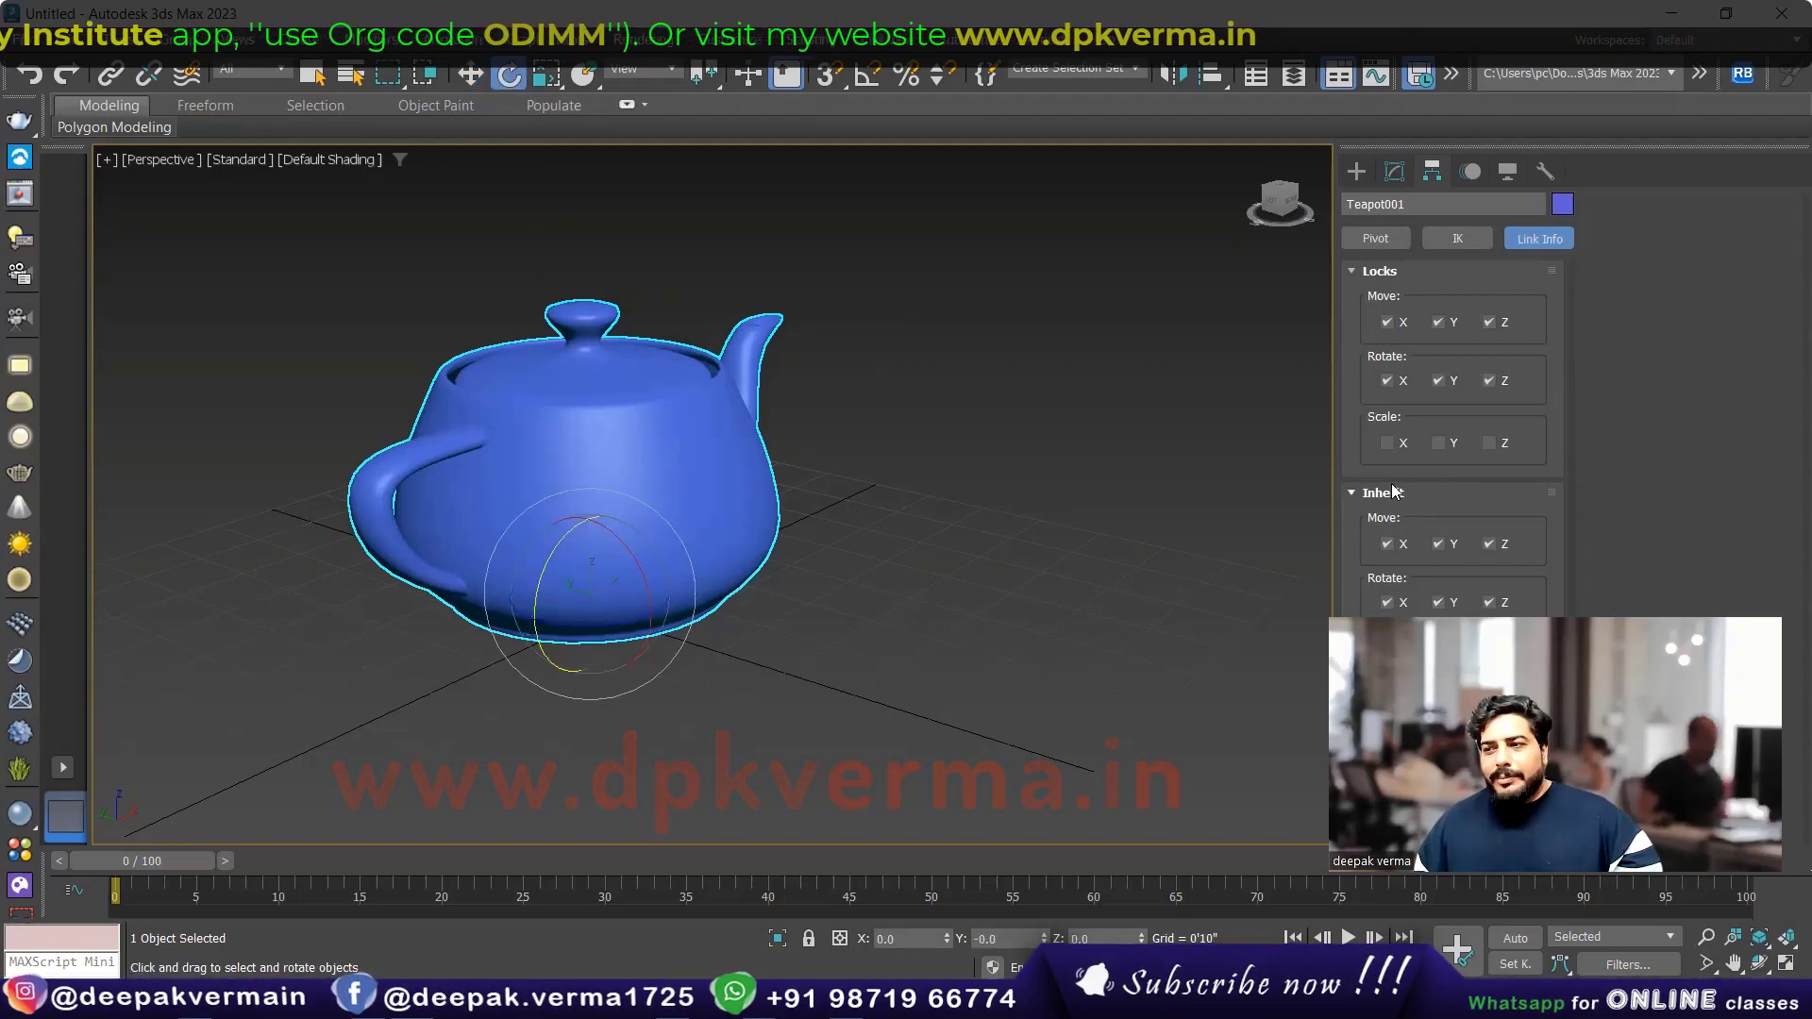
left_click(546, 74)
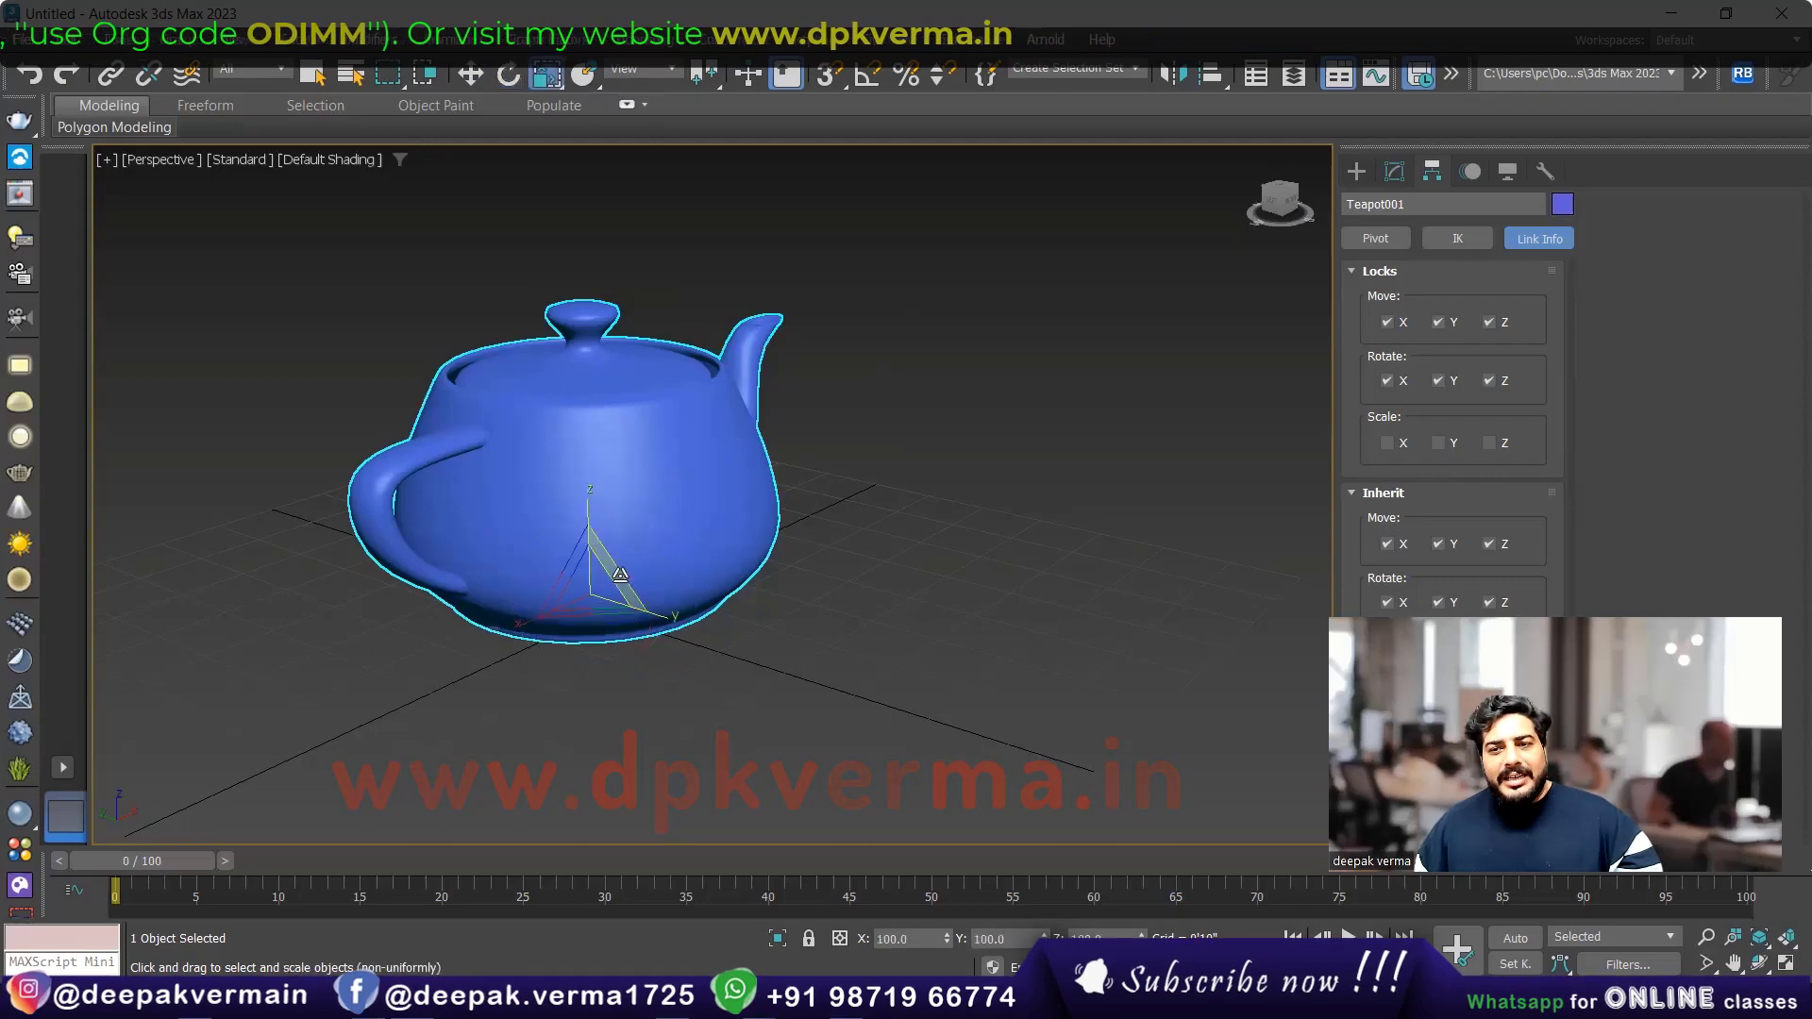
left_click_drag(590, 580, 1371, 491)
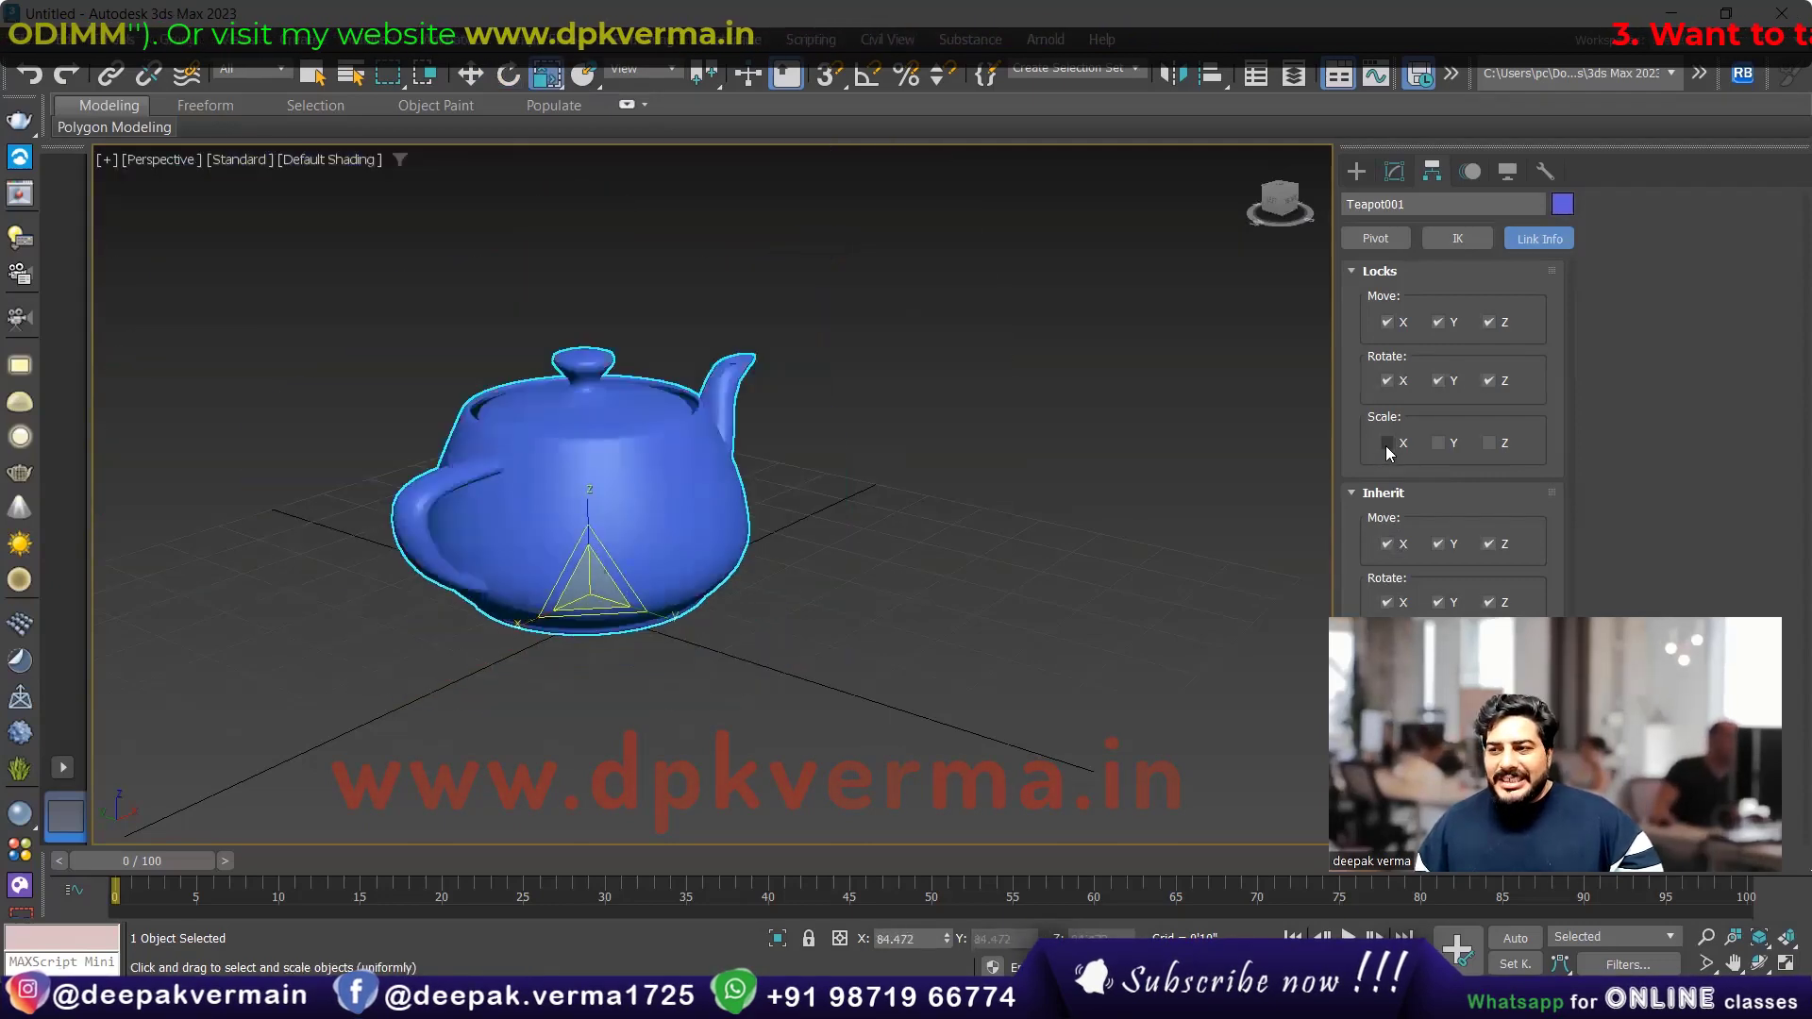
Tick the Scale locks and test that resizing the teapot is blocked
left_click(1387, 444)
left_click(1488, 444)
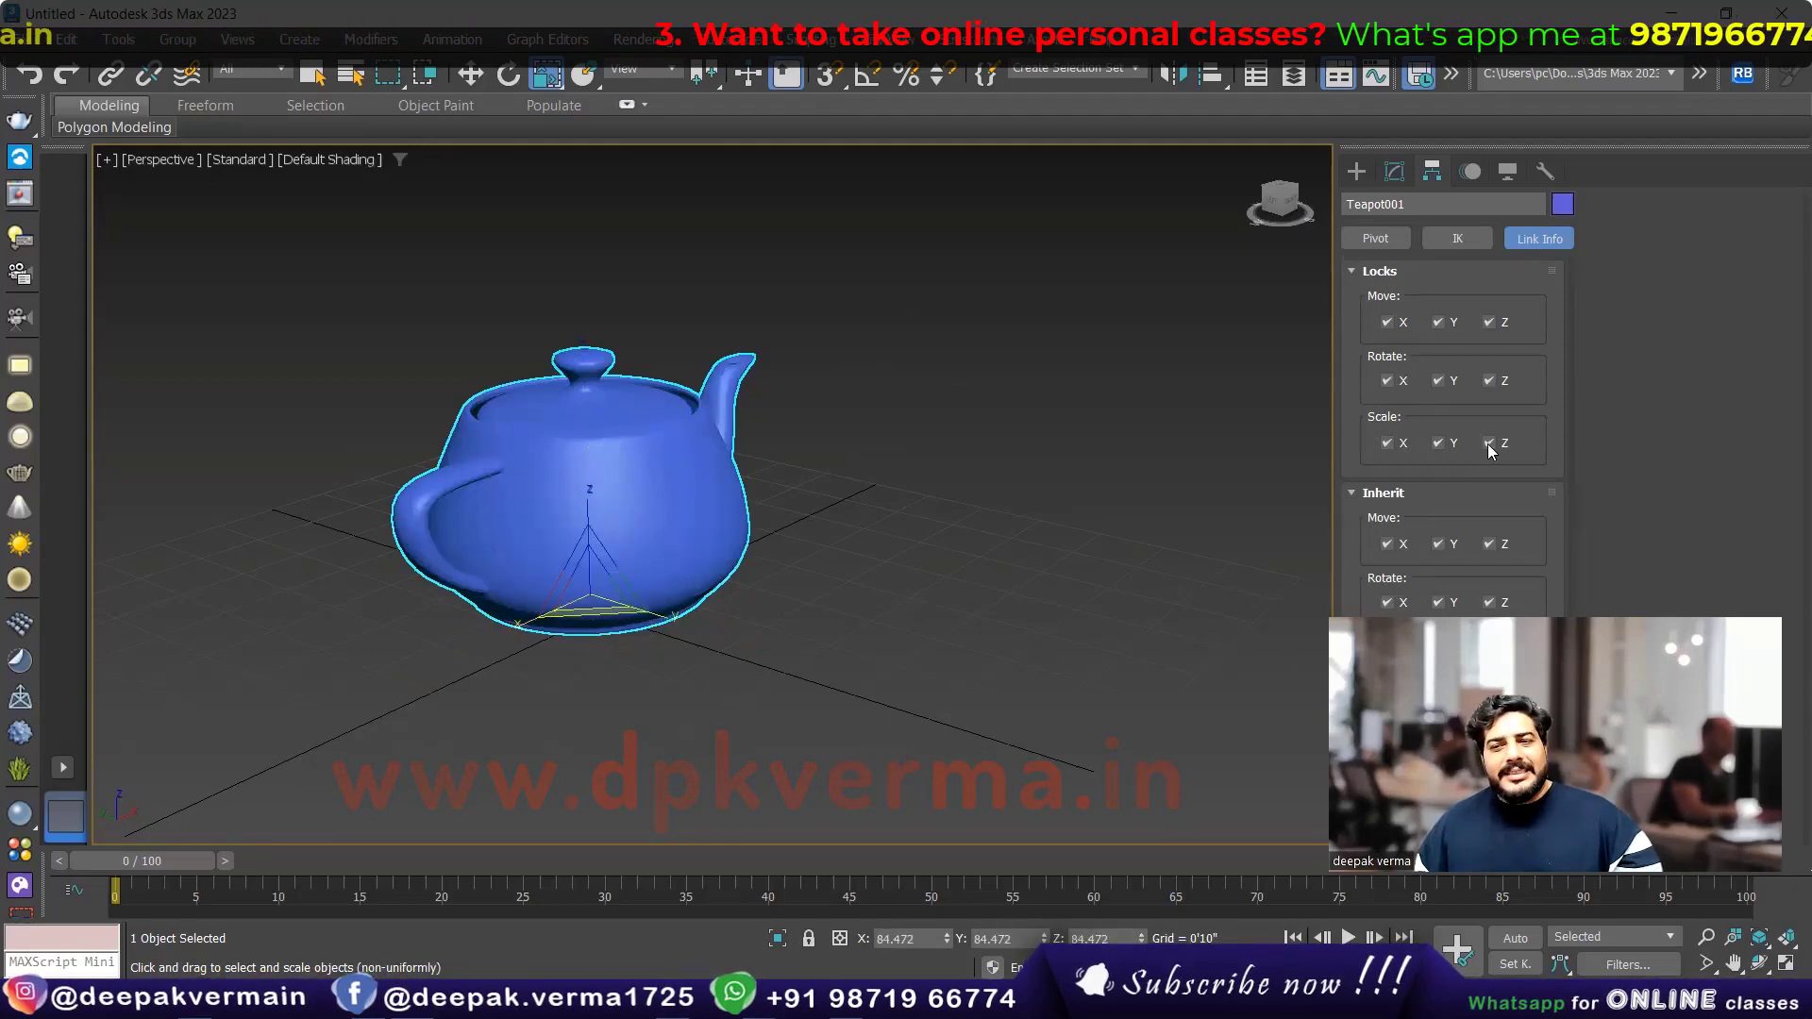
left_click_drag(607, 505, 585, 495)
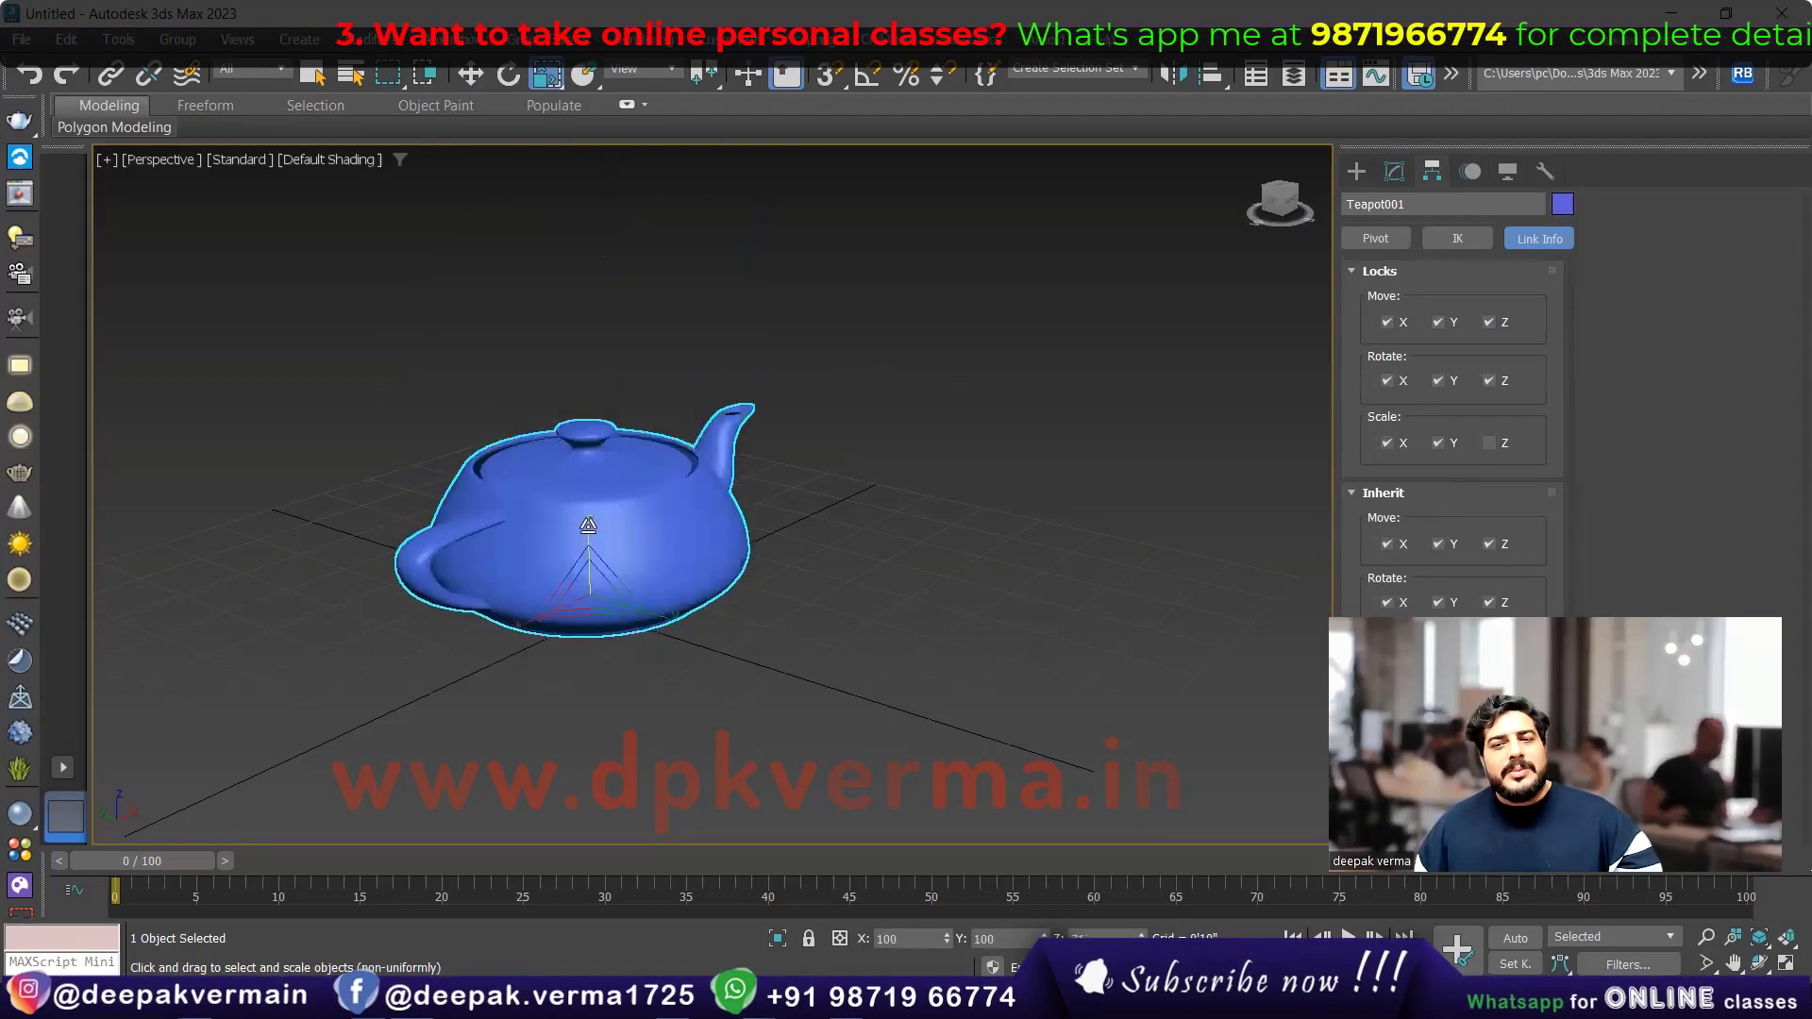
right_click(585, 494)
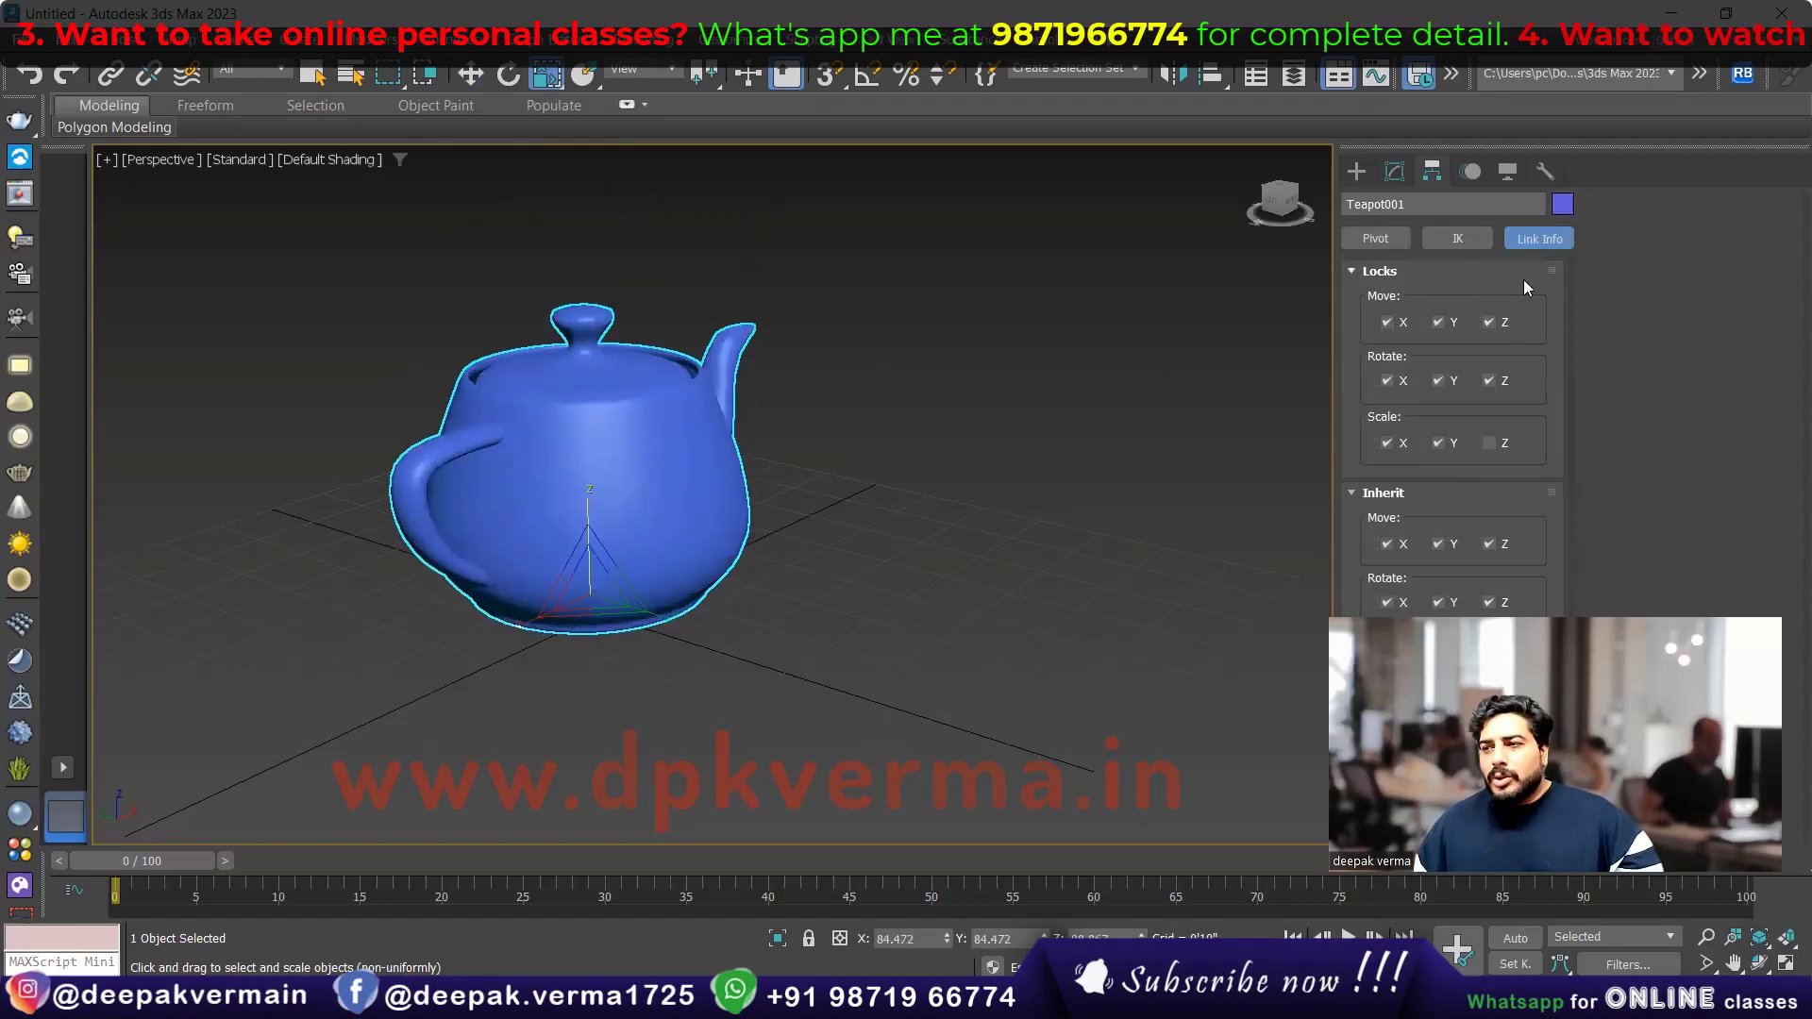
middle_click_drag(720, 493, 703, 484, "alt")
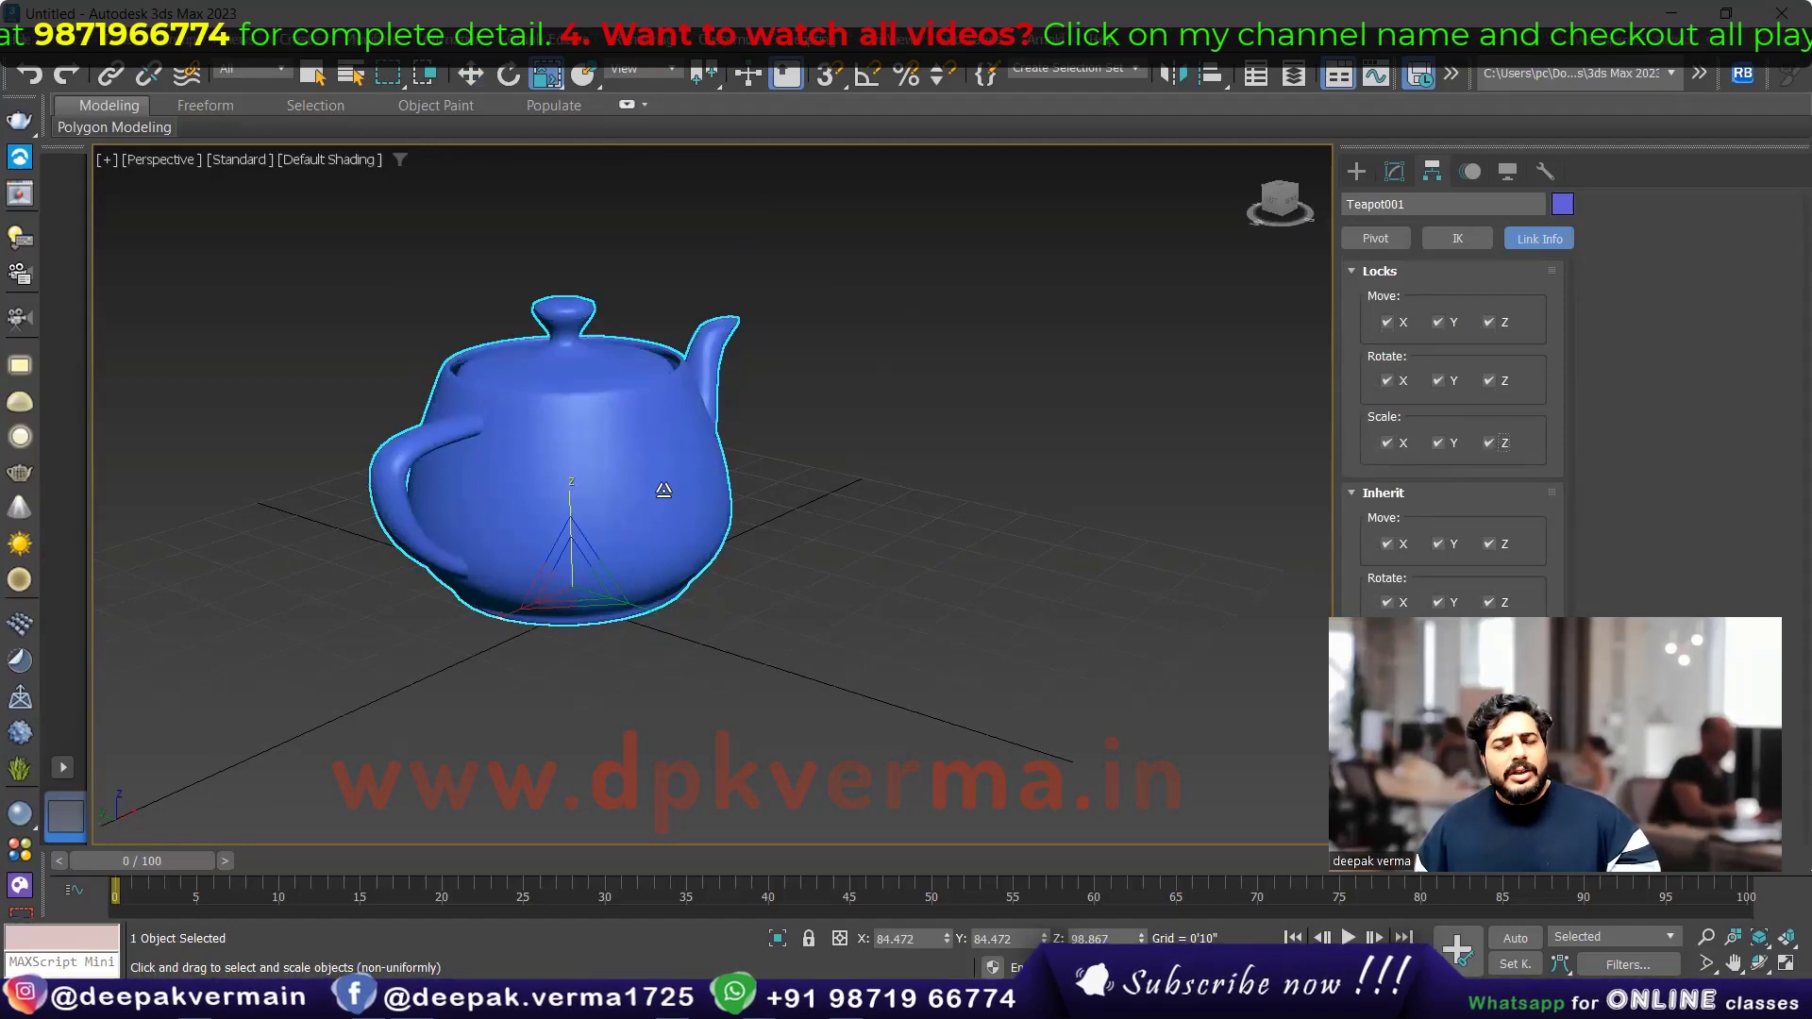
right_click(664, 490)
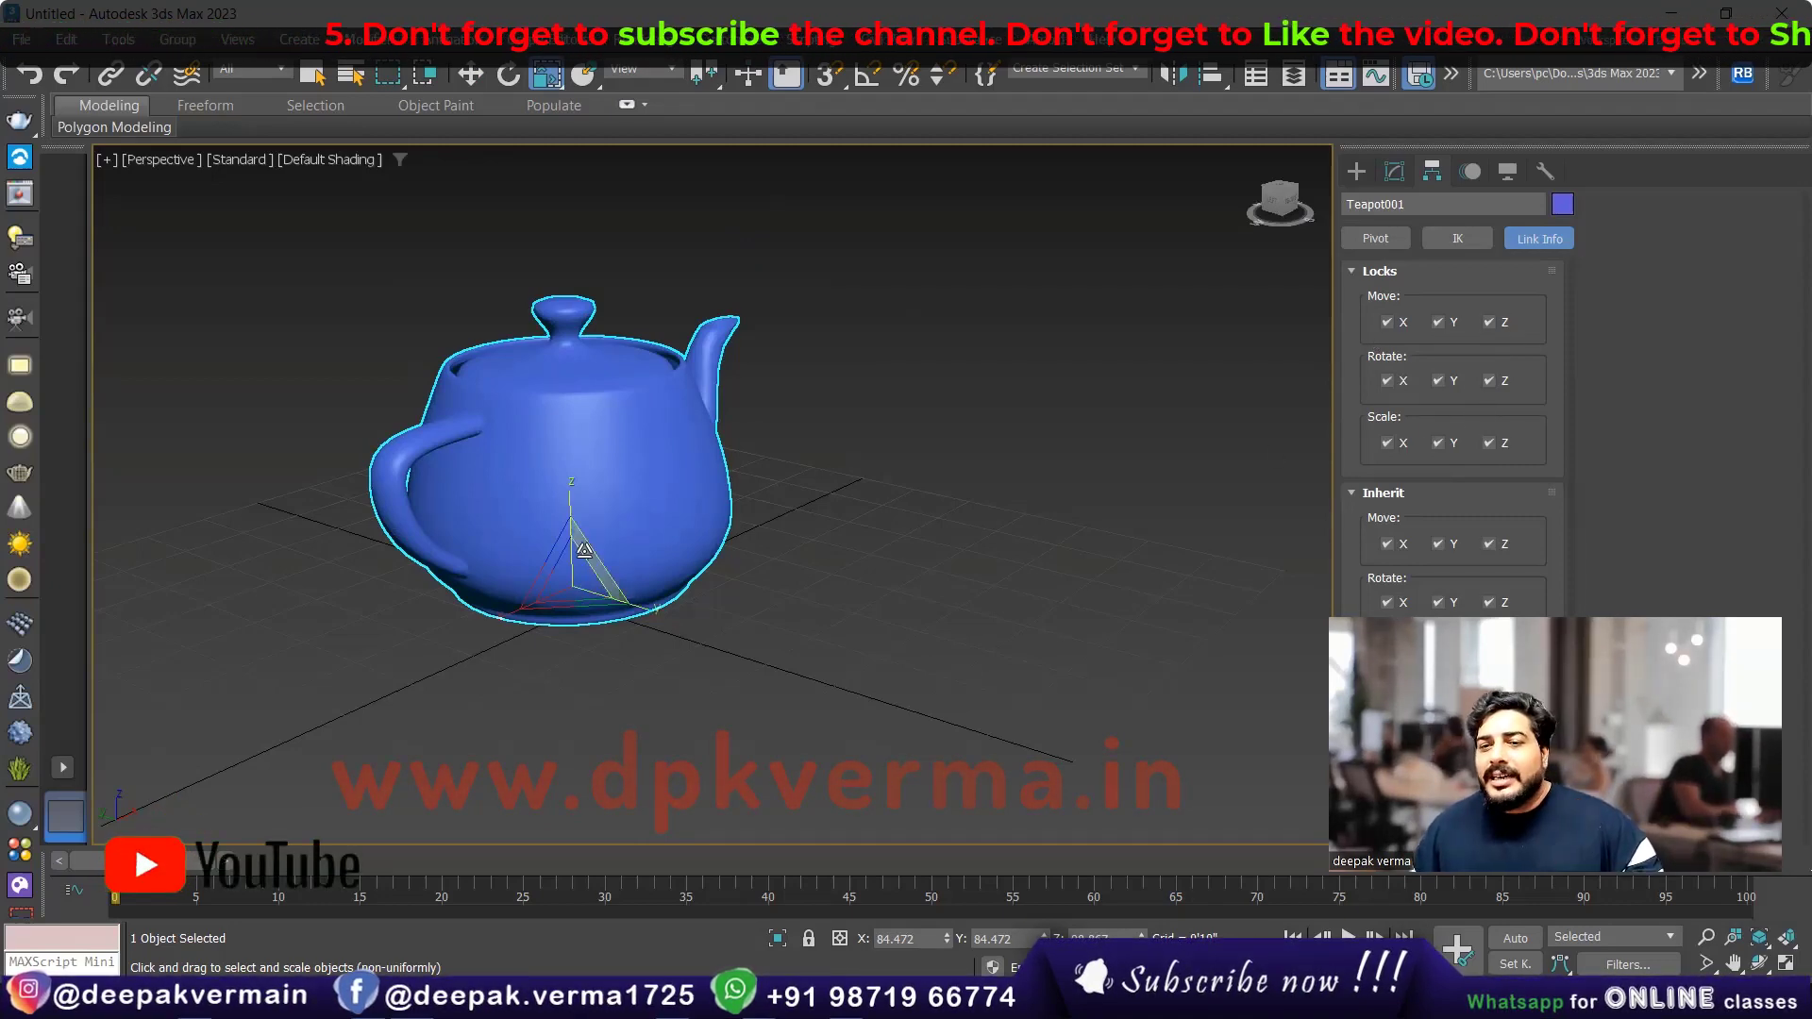
key("w")
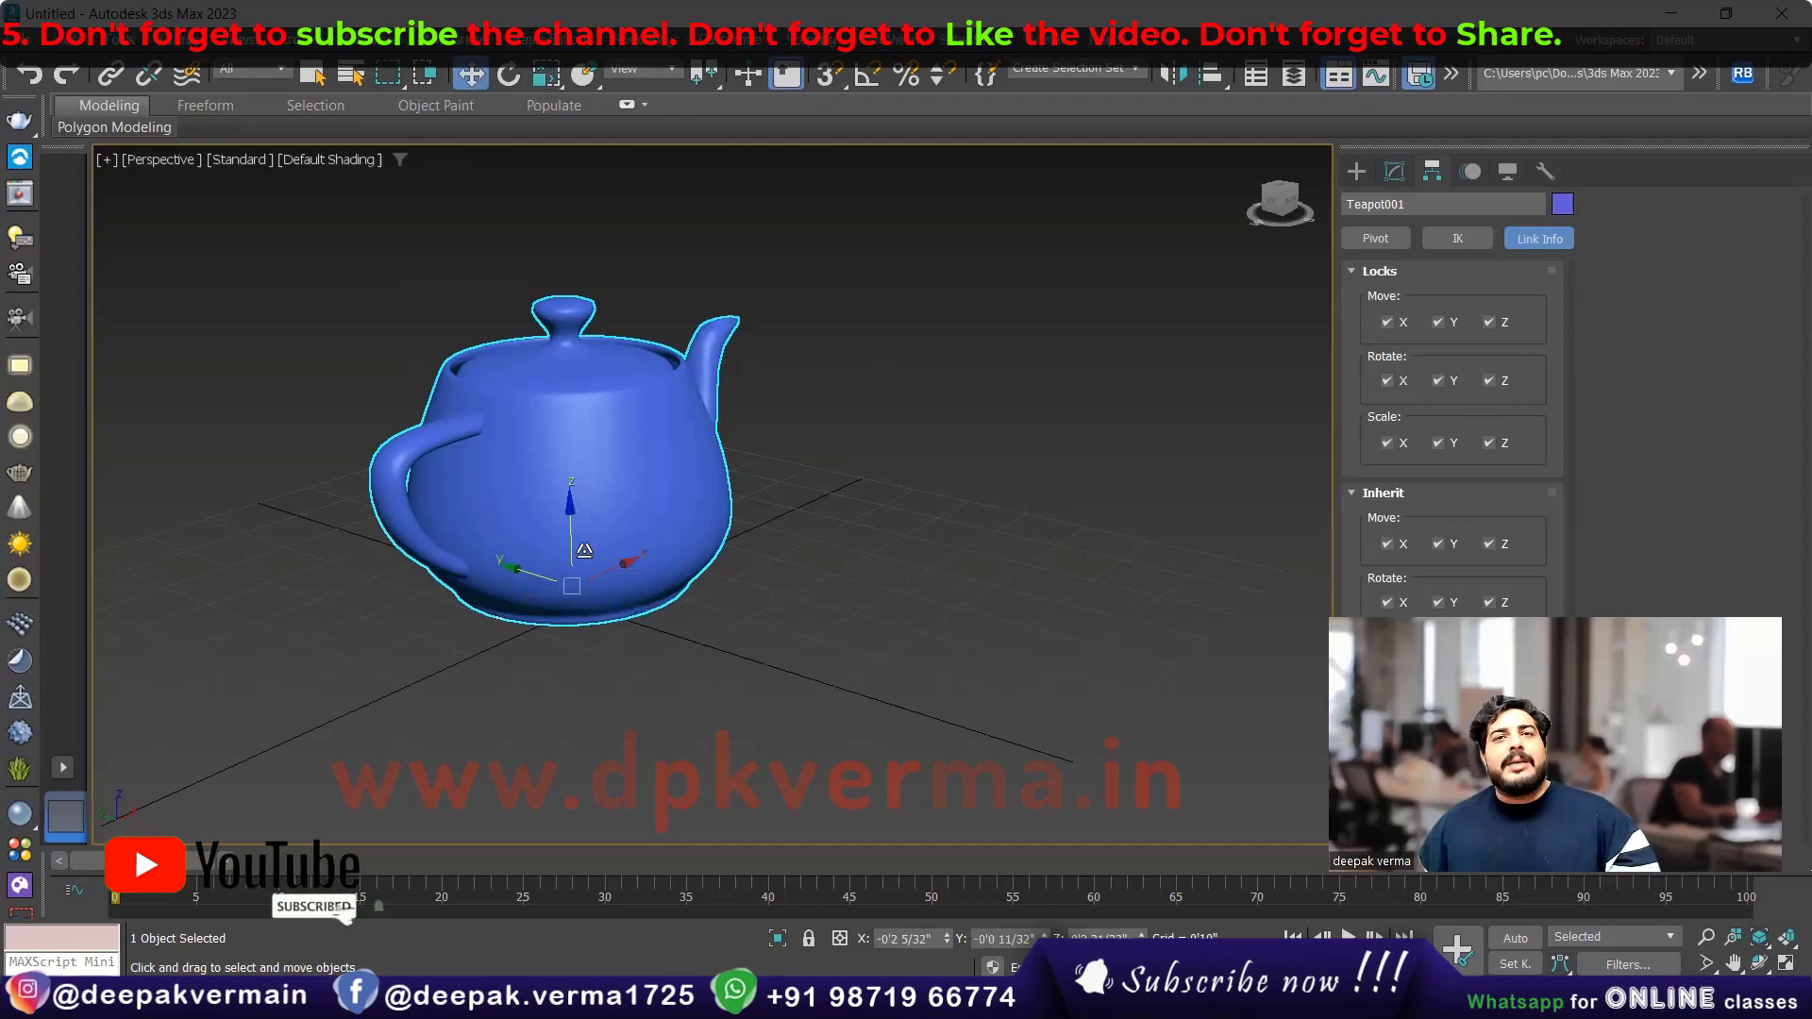
middle_click_drag(585, 550, 506, 580, "alt")
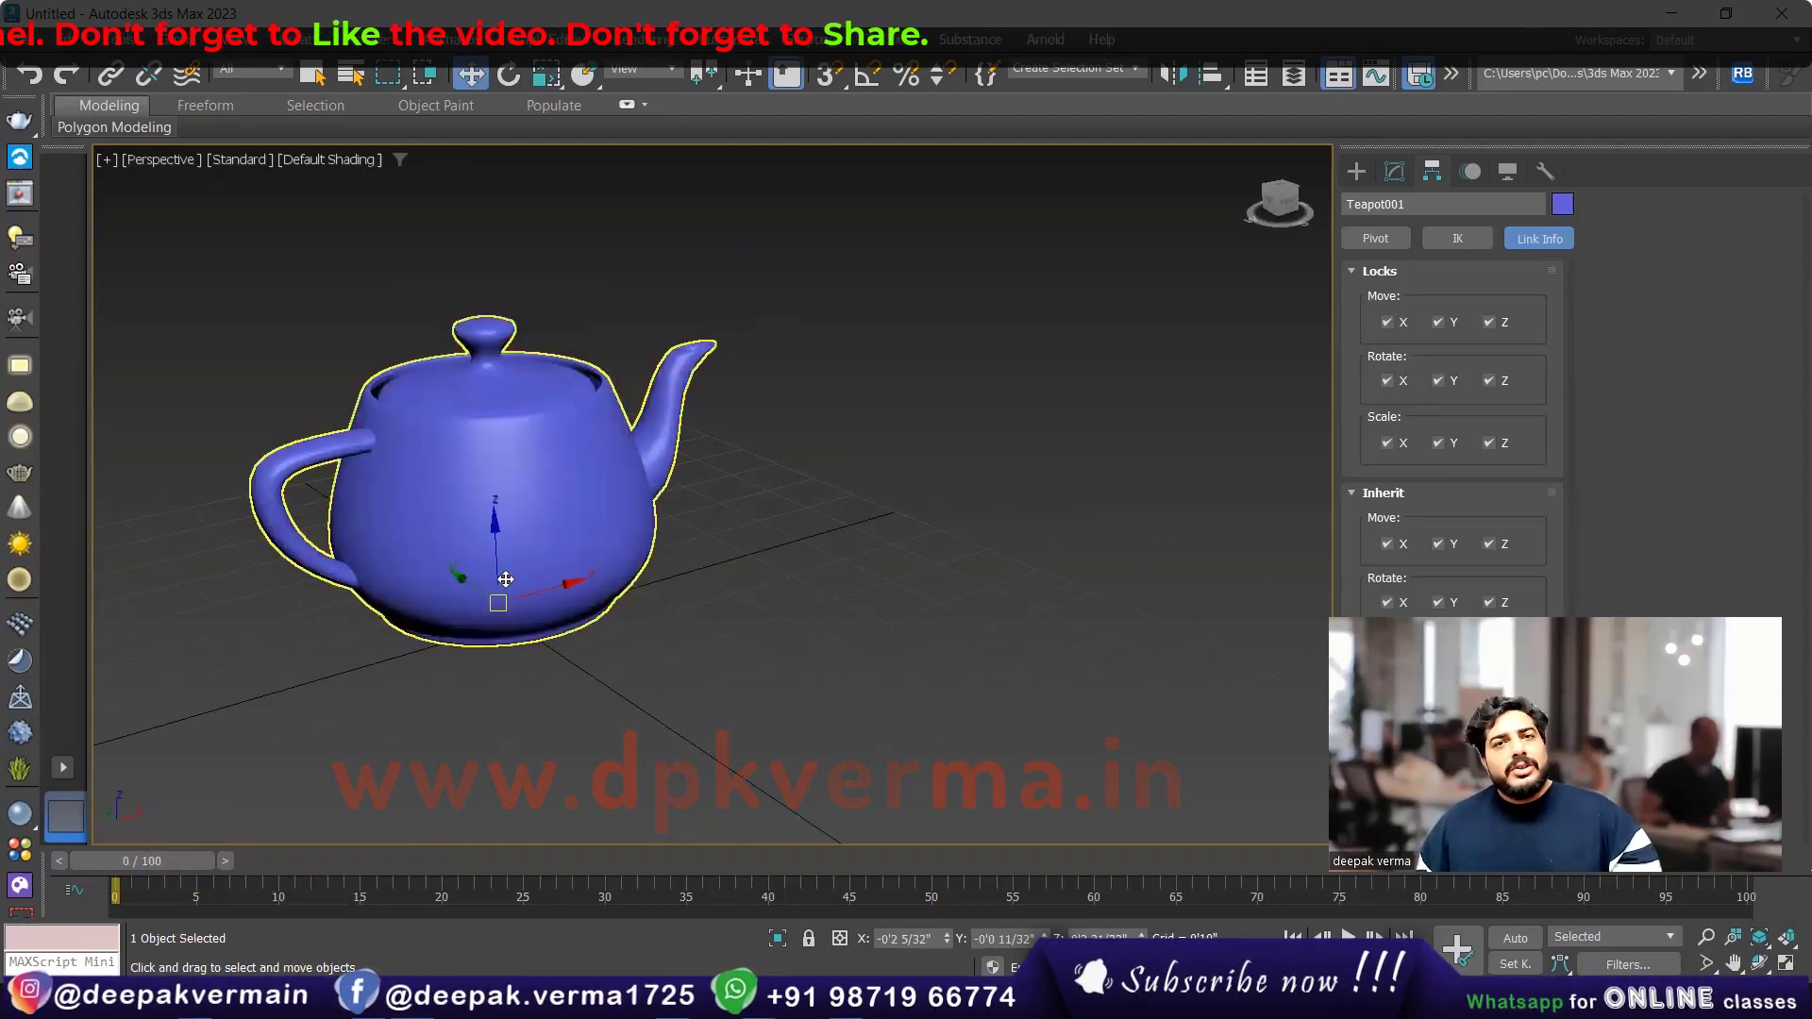
middle_click_drag(505, 579, 547, 583, "alt")
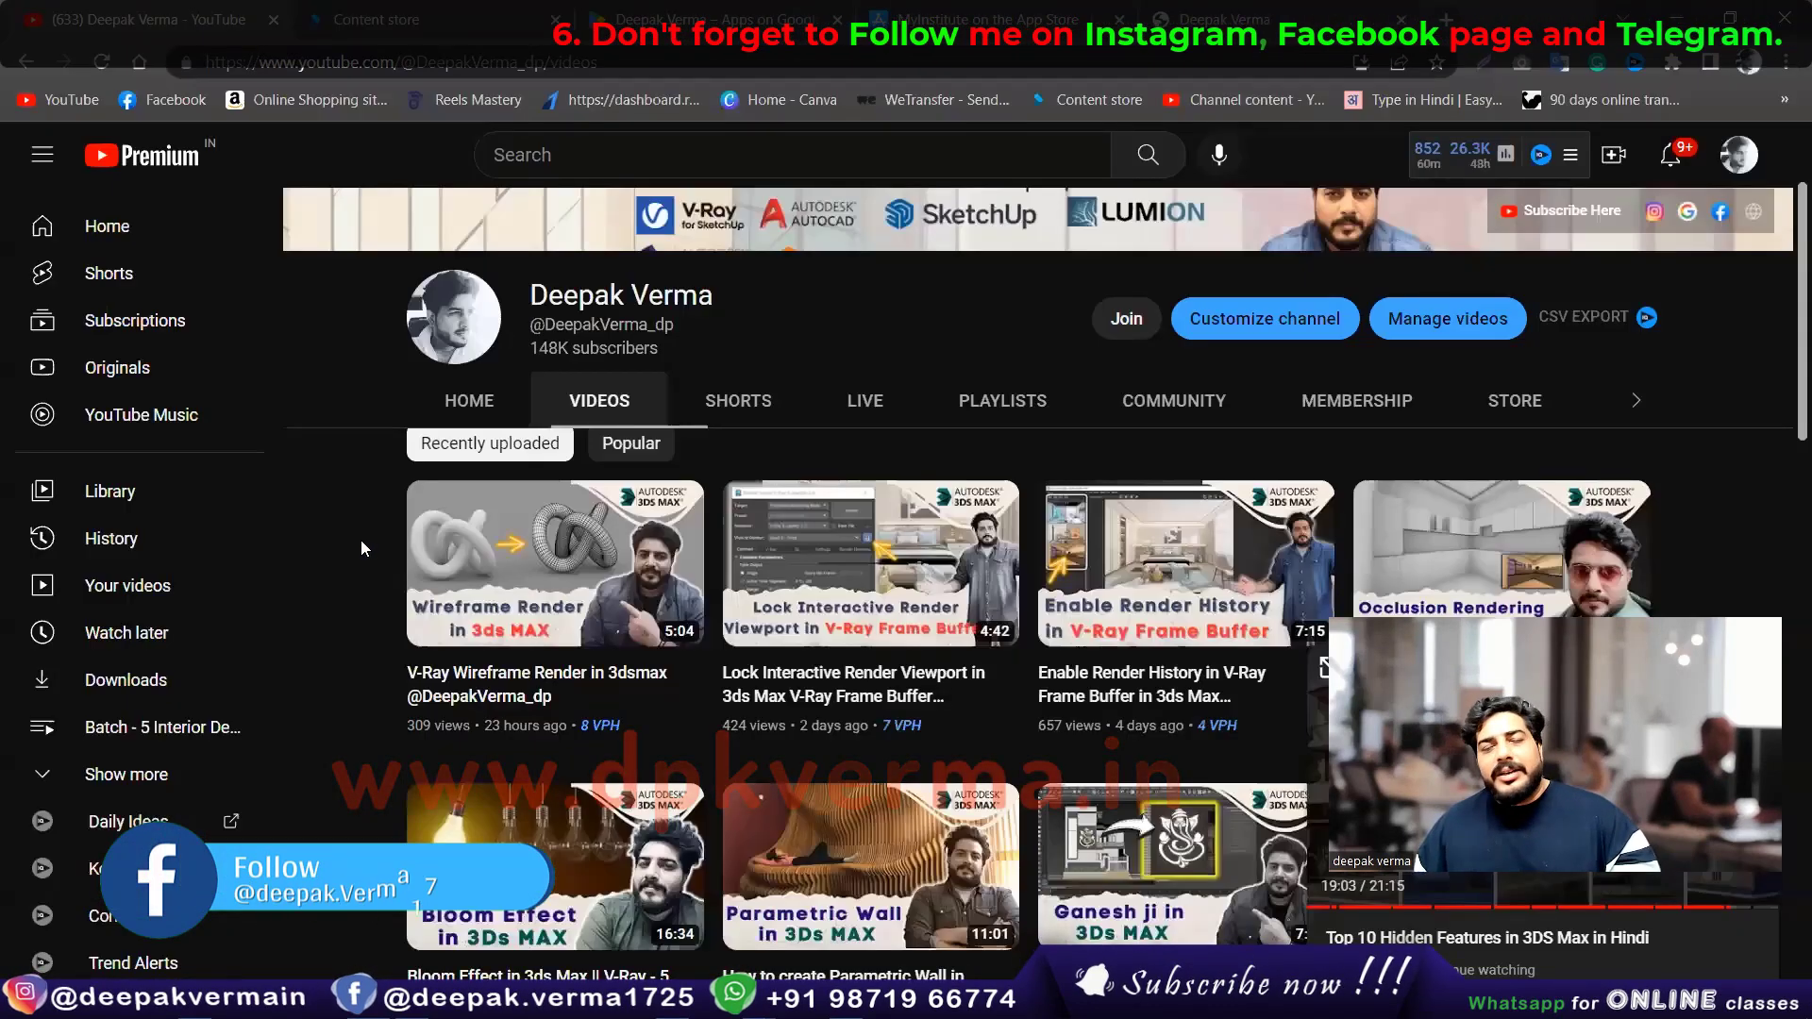
Switch among the YouTube, Content store, Google Play and App Store tabs
scroll(360, 540, "down", 1)
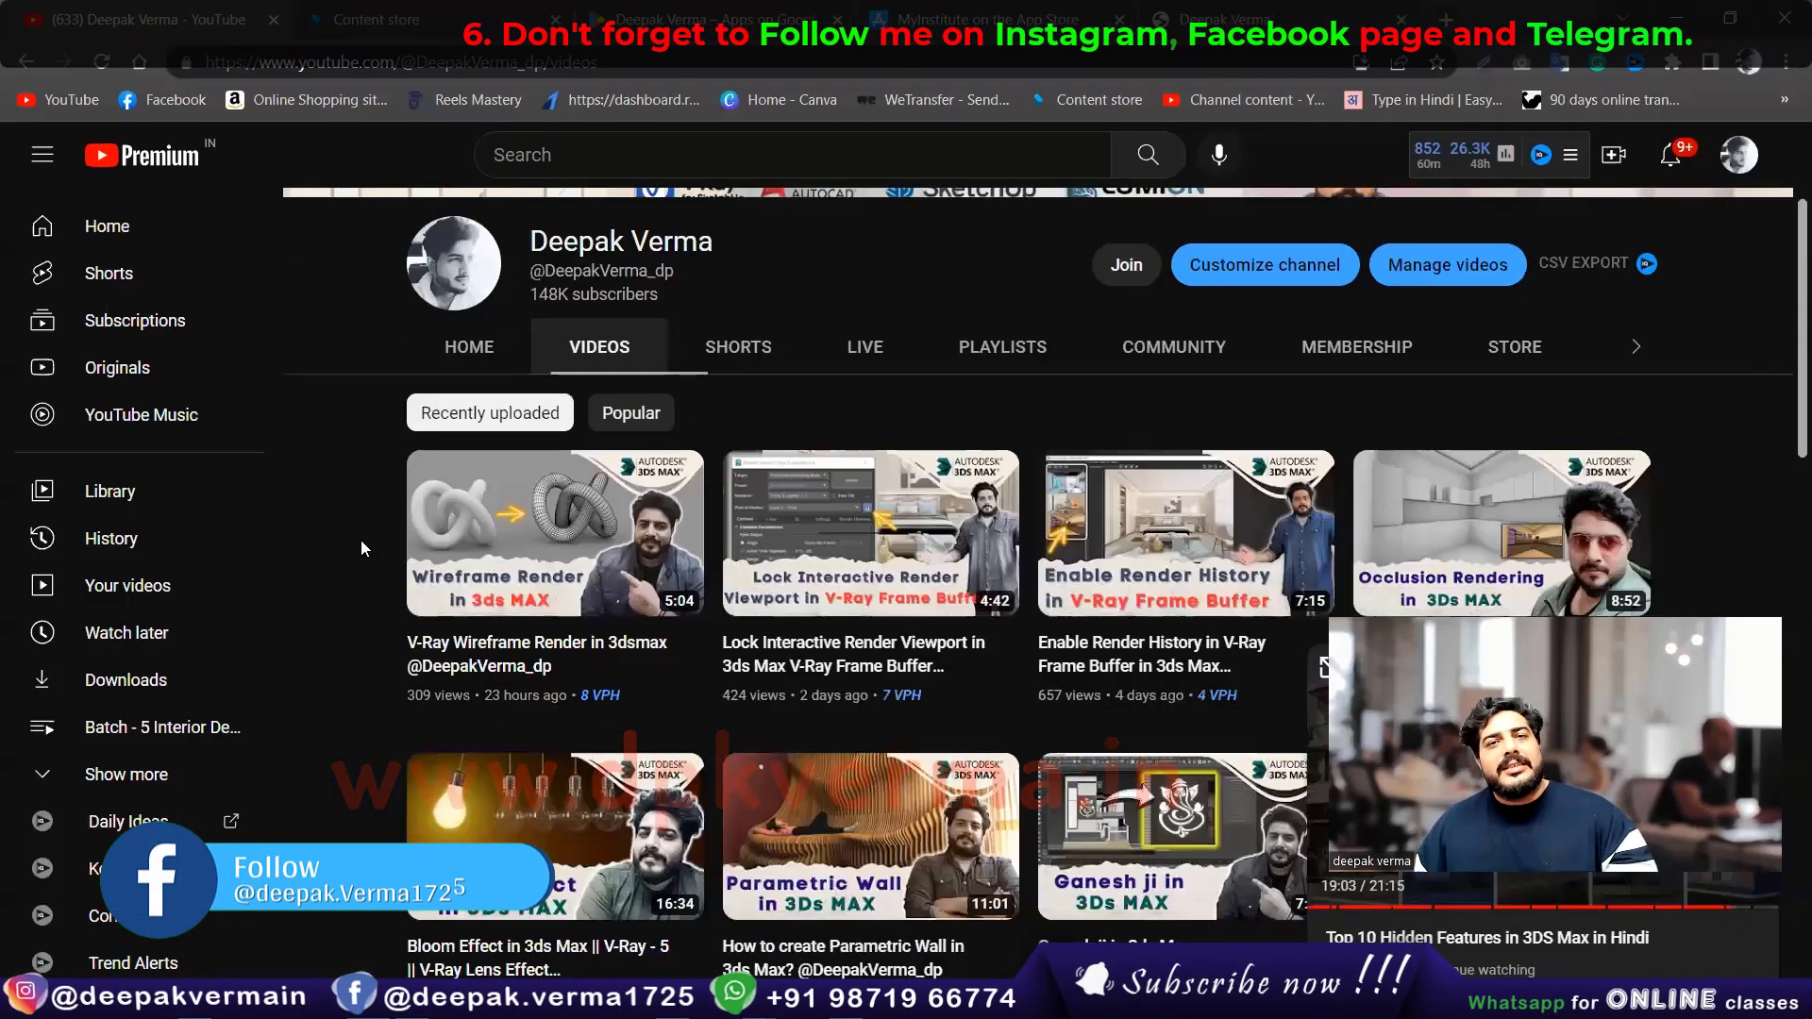
left_click(387, 20)
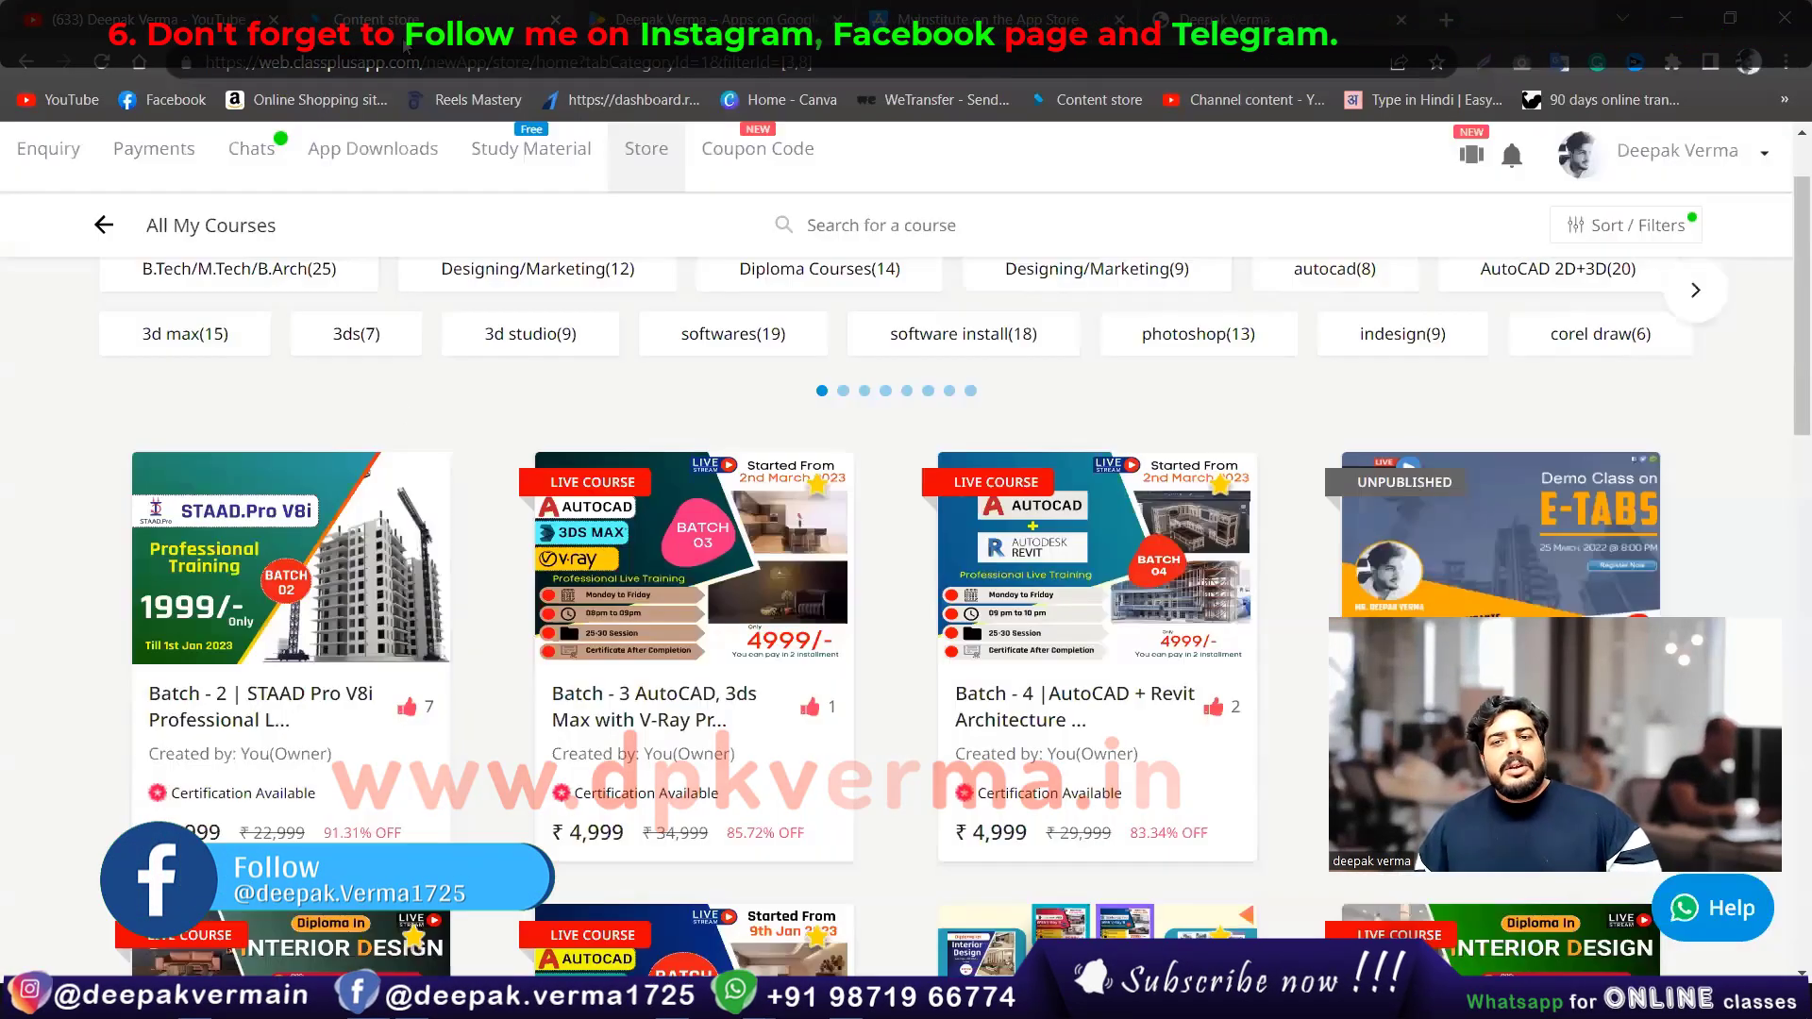
key("ctrl+Tab")
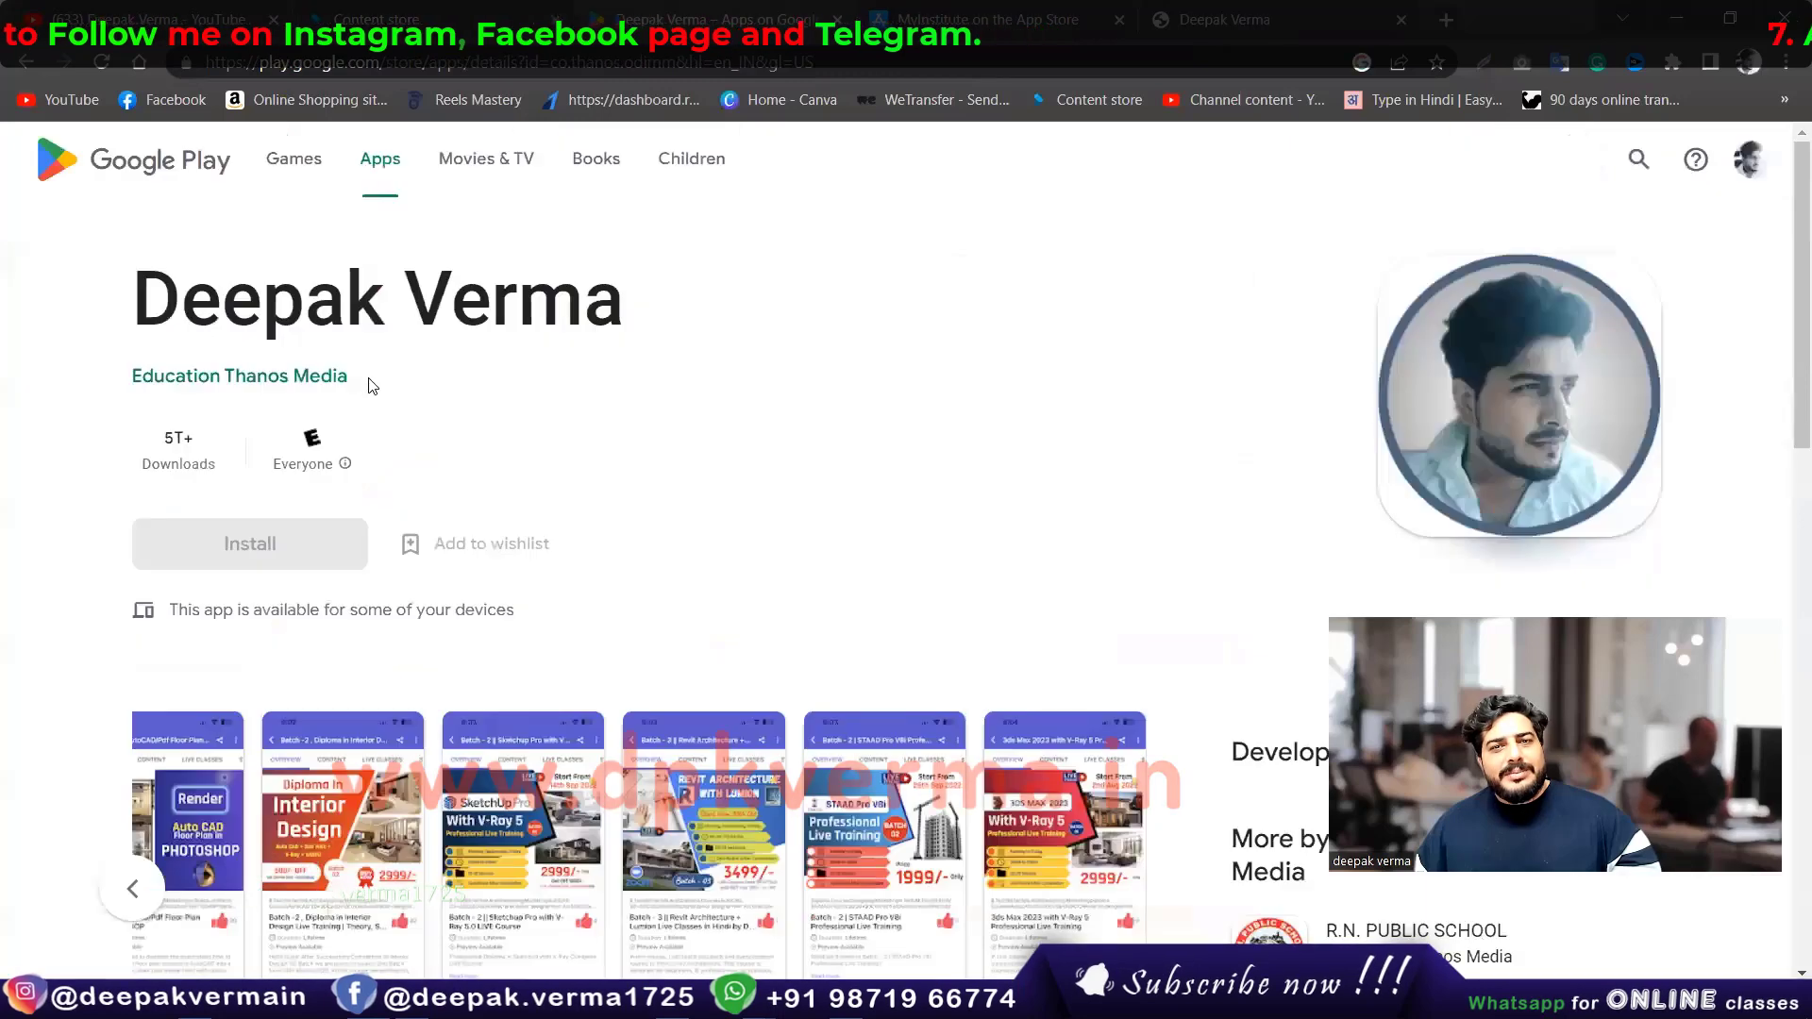
left_click(1004, 13)
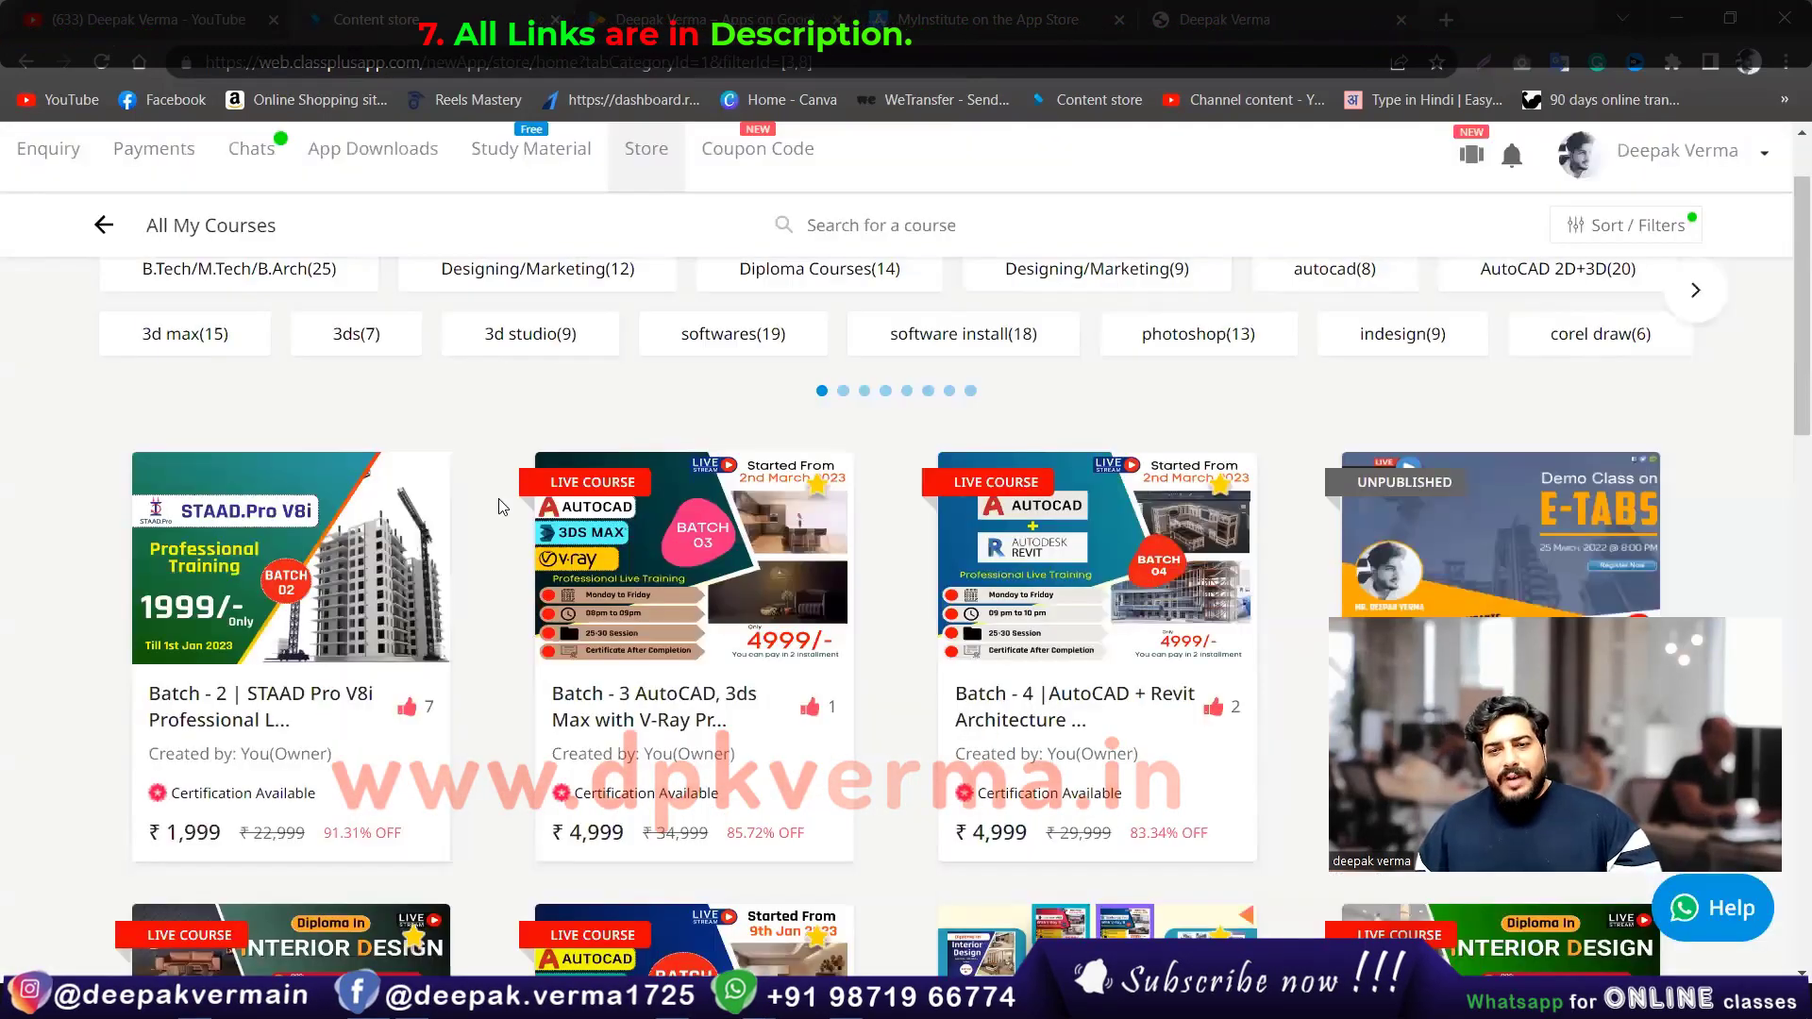
Scroll the All My Courses grid listing batch courses with prices and discounts
scroll(500, 507, "down", 2)
scroll(314, 658, "down", 3)
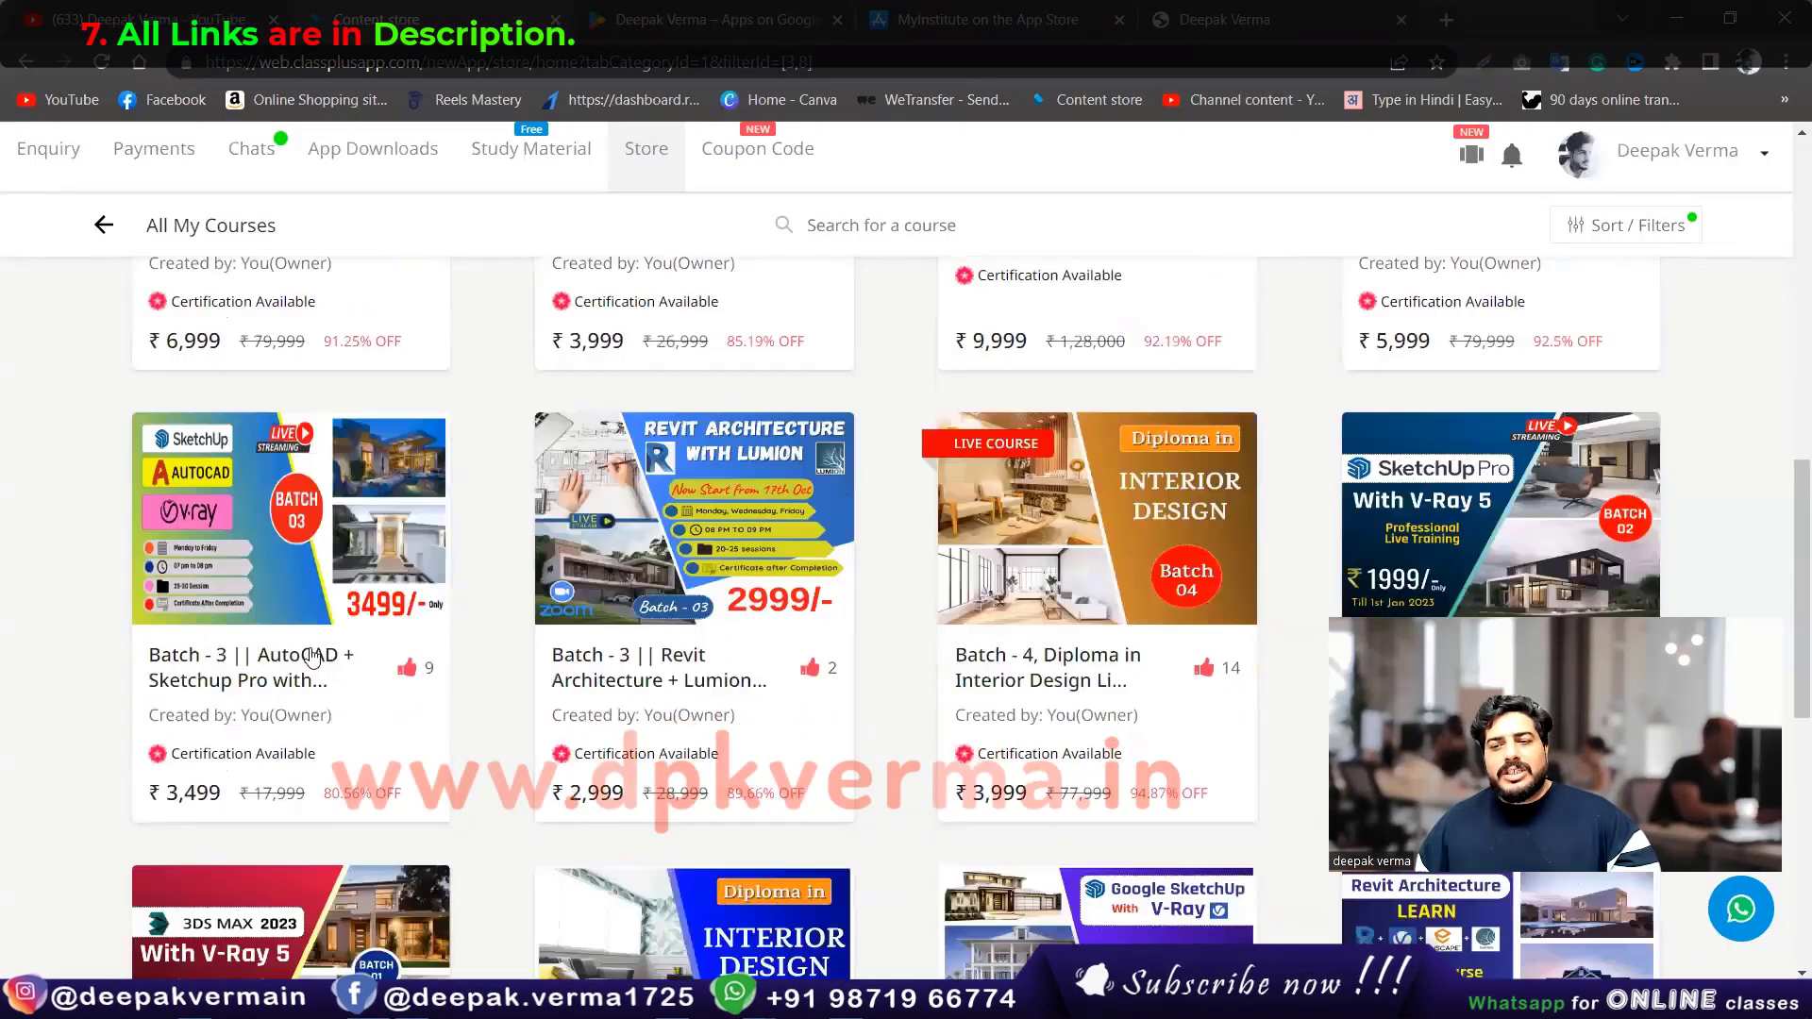
scroll(487, 660, "up", 5)
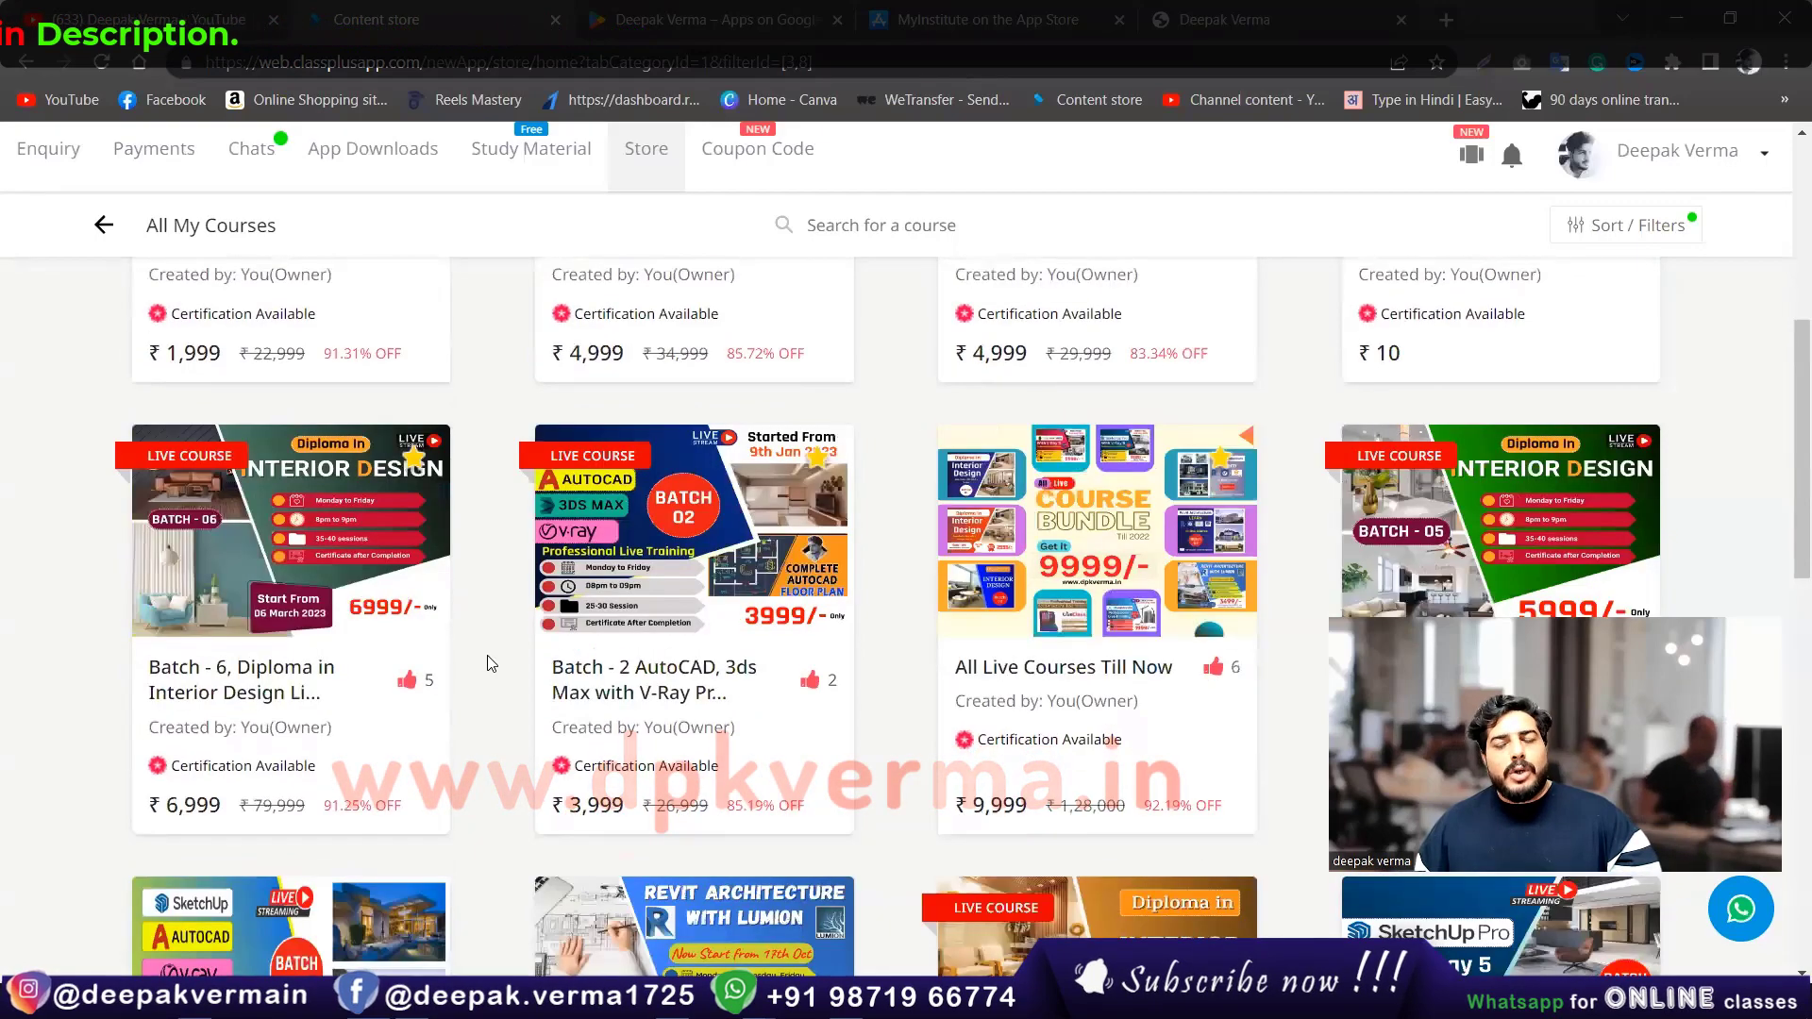
scroll(487, 661, "up", 4)
scroll(491, 665, "down", 1)
scroll(615, 437, "up", 1)
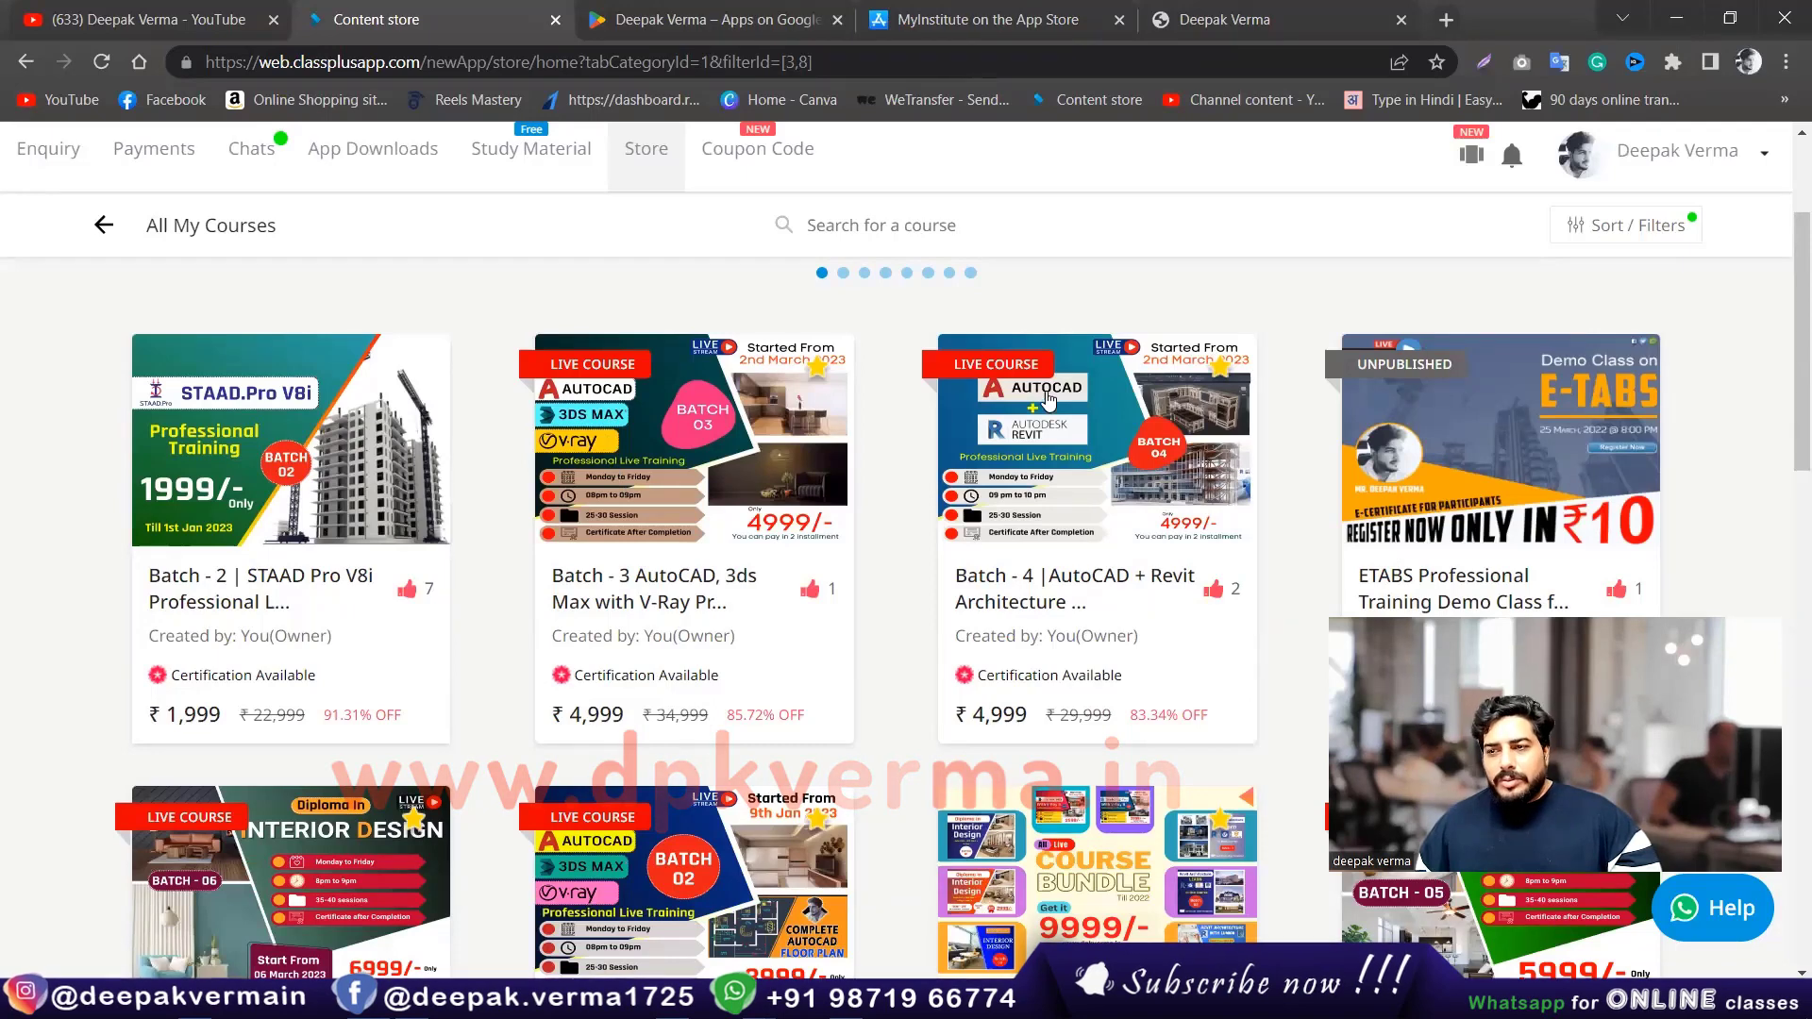
scroll(663, 689, "down", 2)
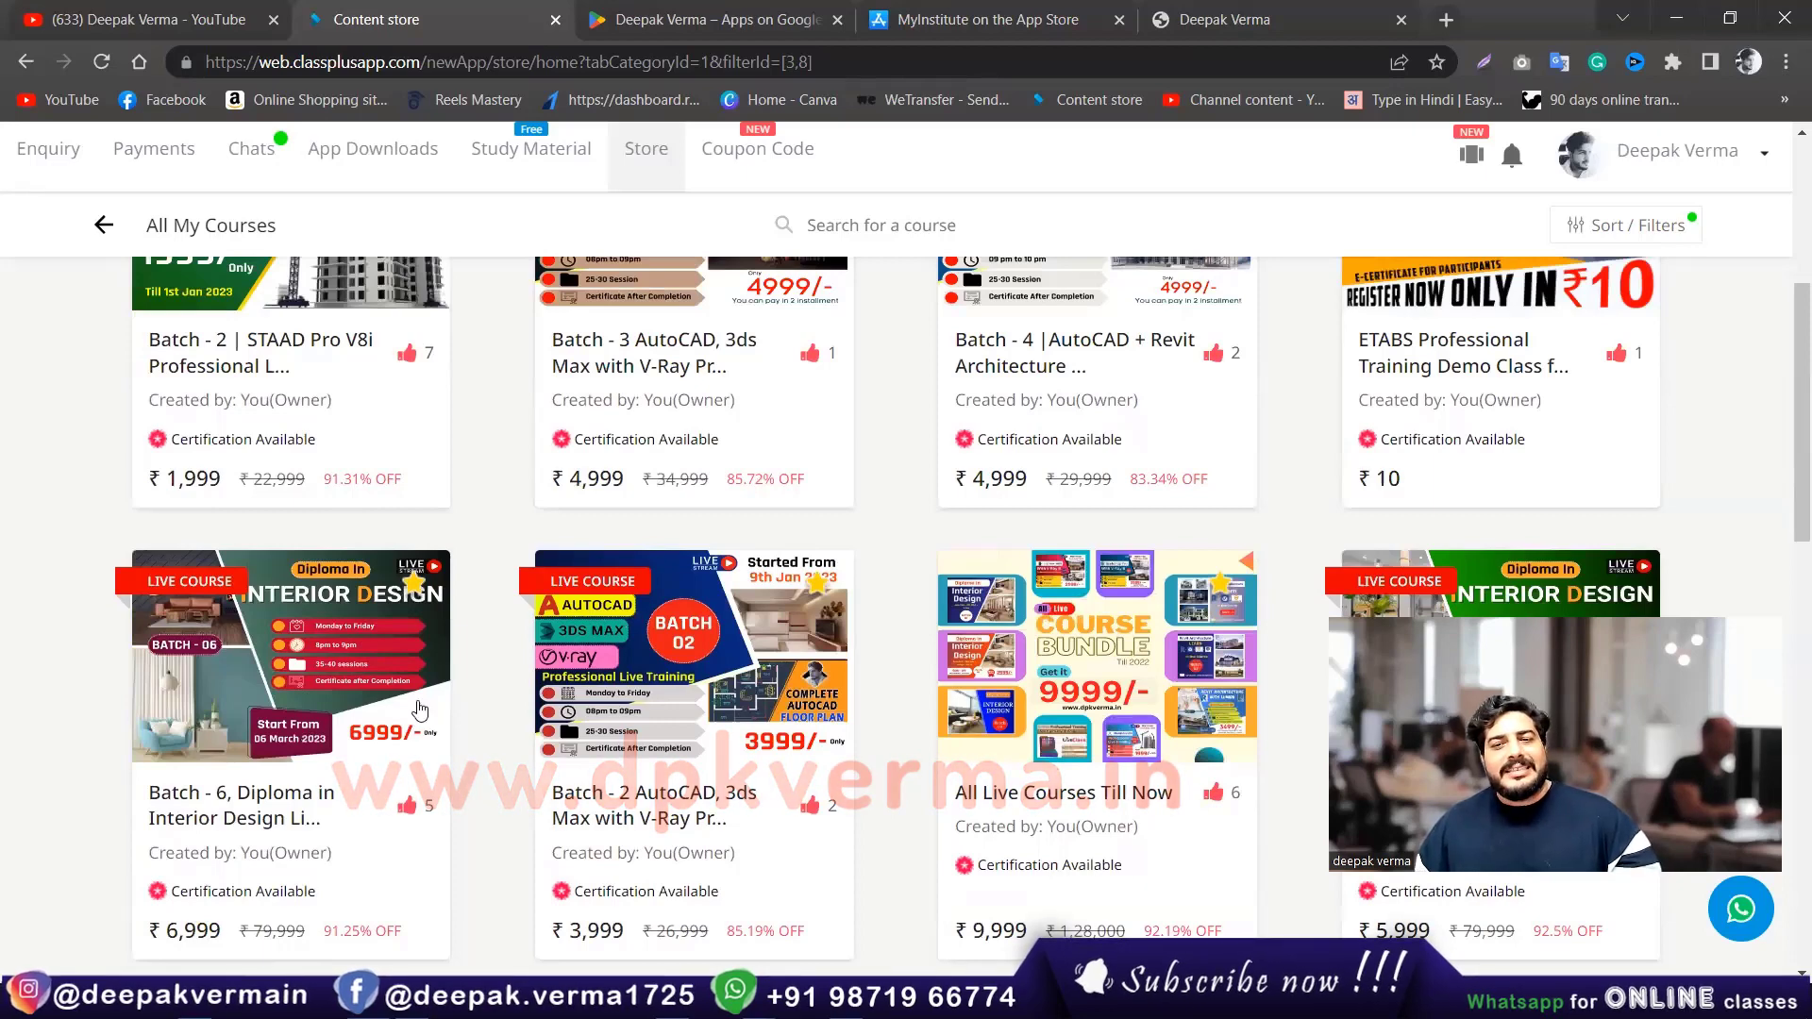
scroll(420, 710, "up", 1)
scroll(444, 701, "up", 1)
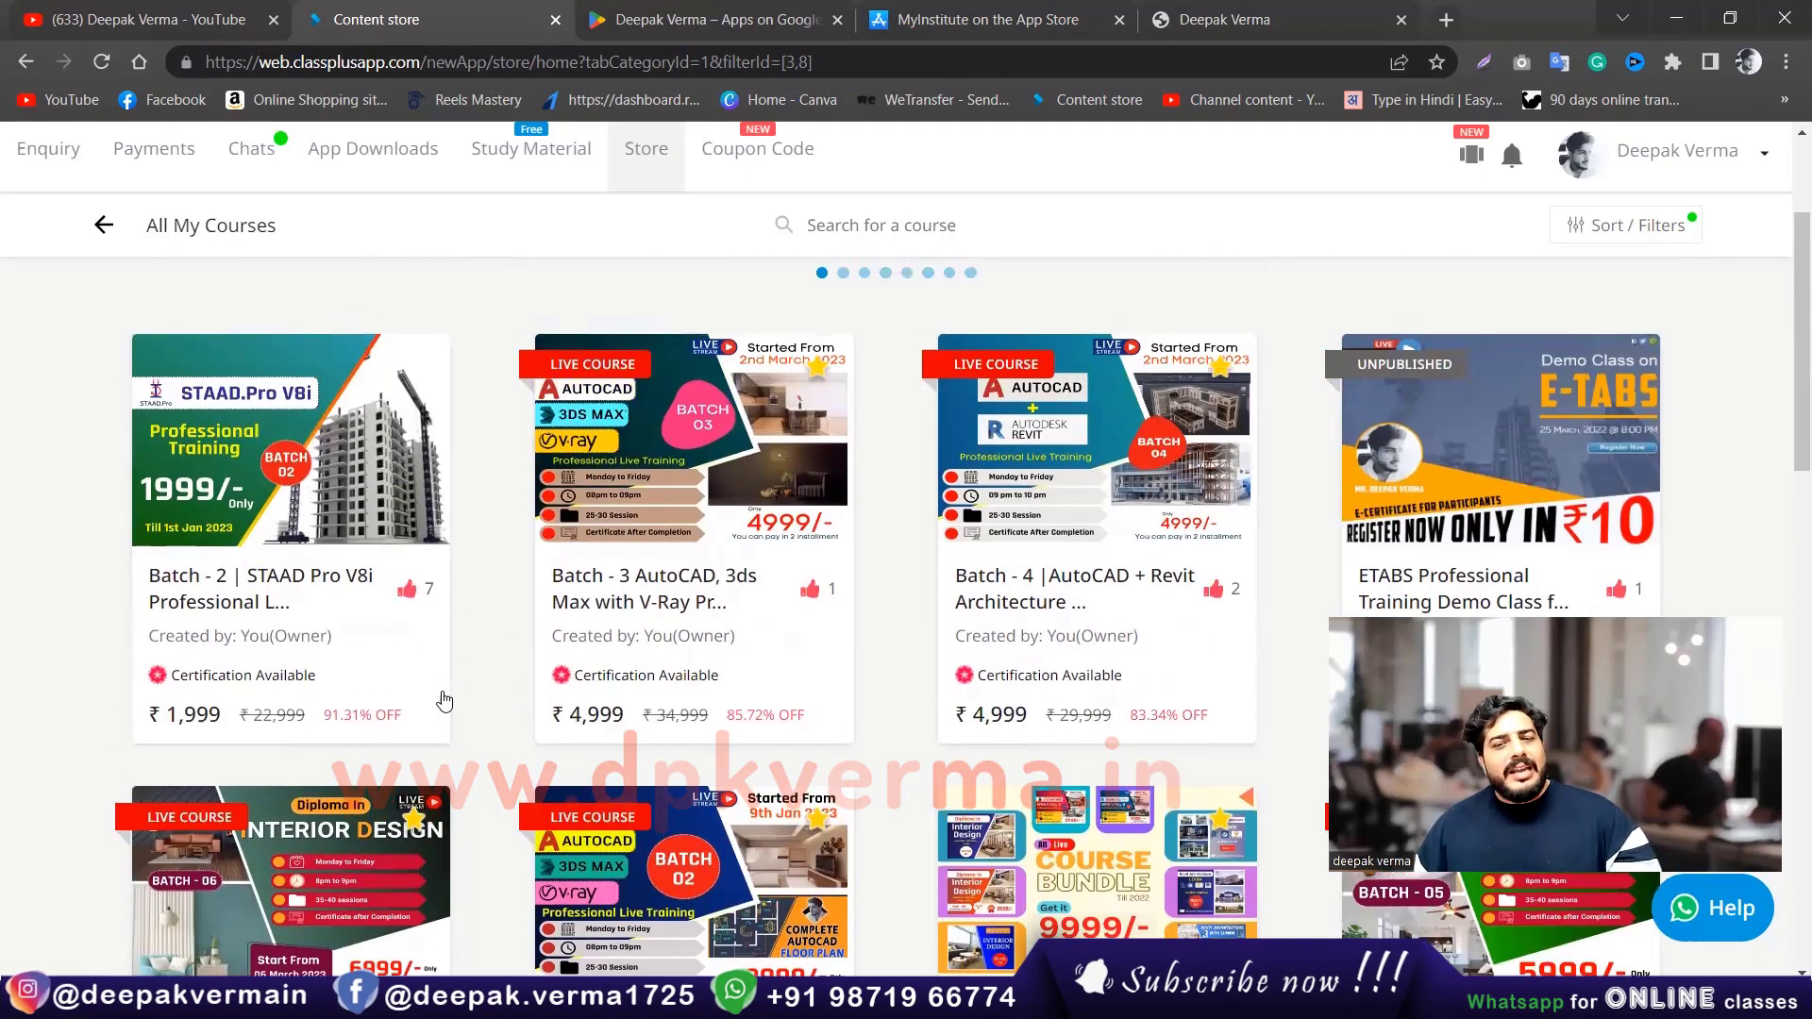